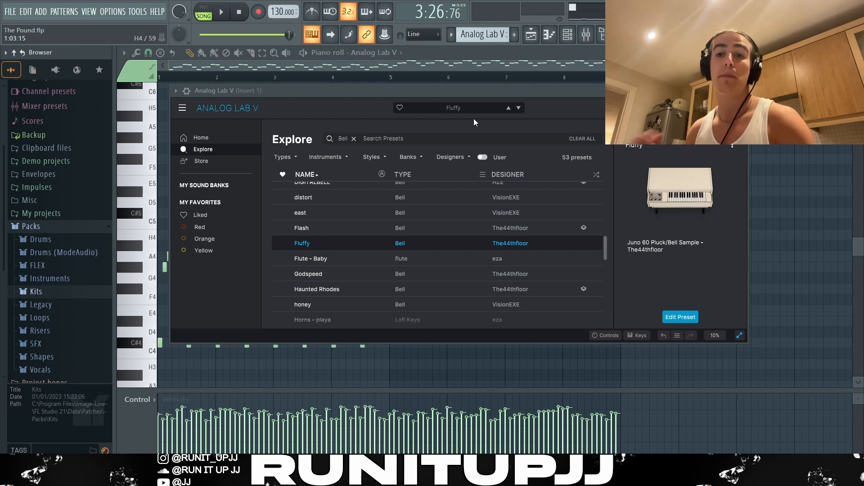
# Close the Analog Lab V window and try shifting the bar 5–8 melody notes down one octave and back up
pyautogui.press('Escape')
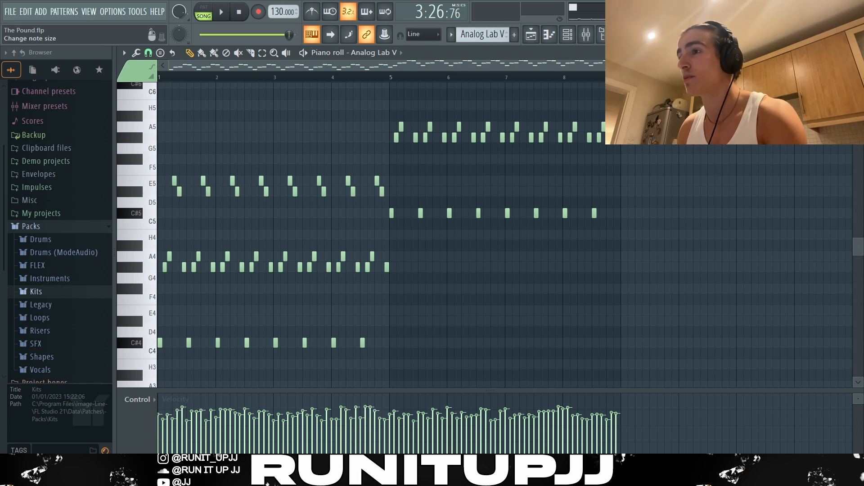
pyautogui.scroll(5, 700, 236)
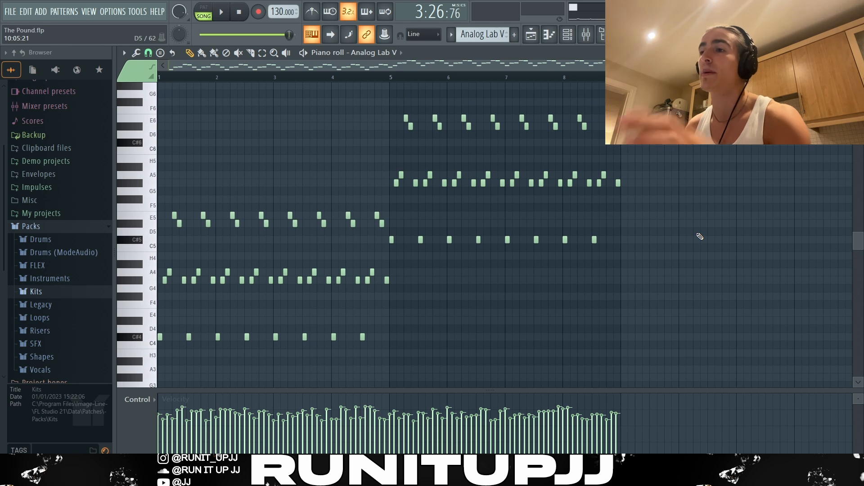
pyautogui.moveTo(770, 307); pyautogui.dragTo(389, 92)
pyautogui.hotkey('ctrl', 'Down')
pyautogui.hotkey('ctrl', 'Up')
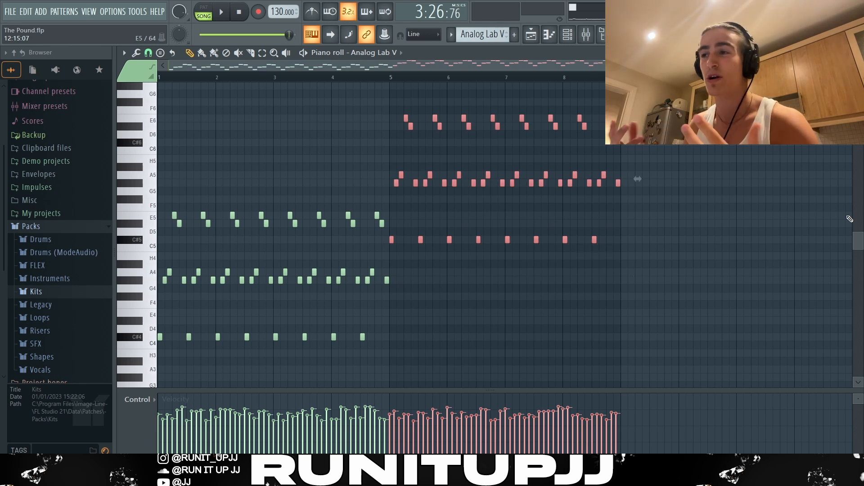
# Set the piano roll's snap to 1/3 beat
pyautogui.scroll(5, 132, 329)
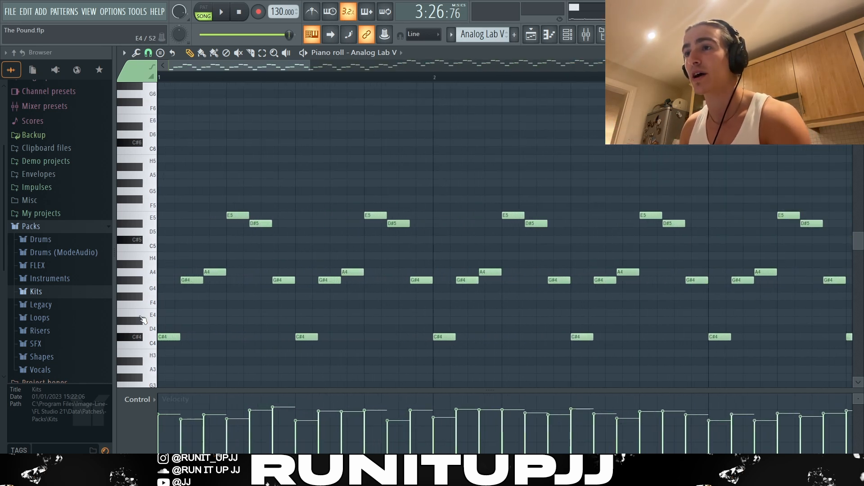
pyautogui.click(153, 54)
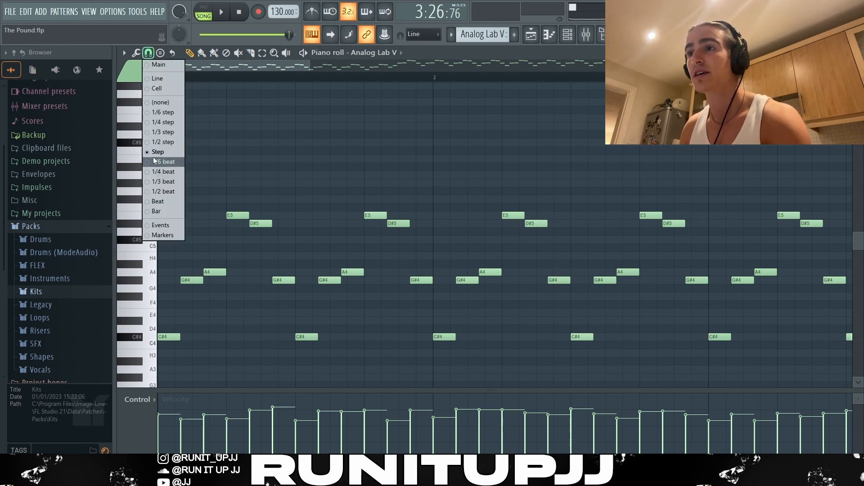
pyautogui.click(163, 180)
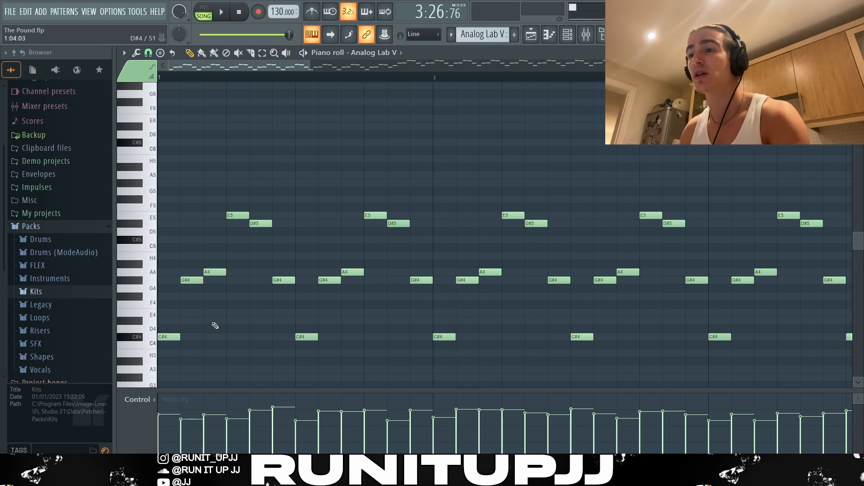
# Highlight the first melody phrase's notes, its first repeat and the higher second half in turn, and clear the selection
pyautogui.moveTo(198, 301); pyautogui.dragTo(222, 272)
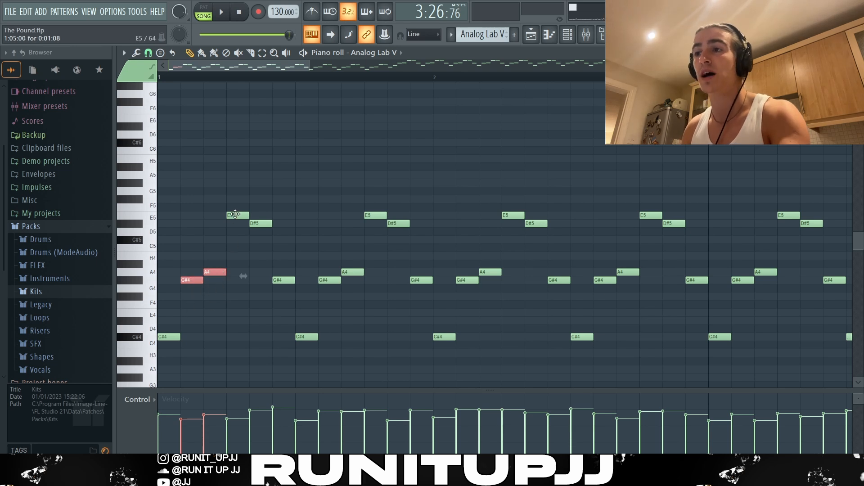
pyautogui.moveTo(234, 214); pyautogui.dragTo(264, 249)
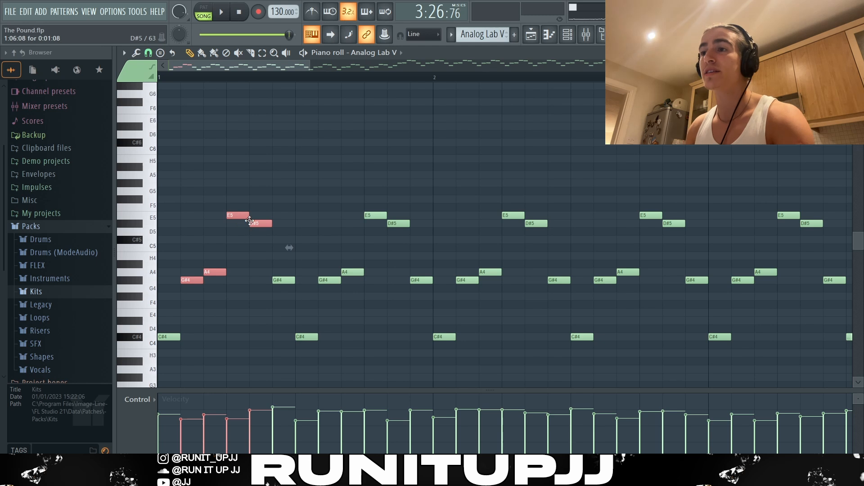
pyautogui.moveTo(268, 260); pyautogui.dragTo(281, 290)
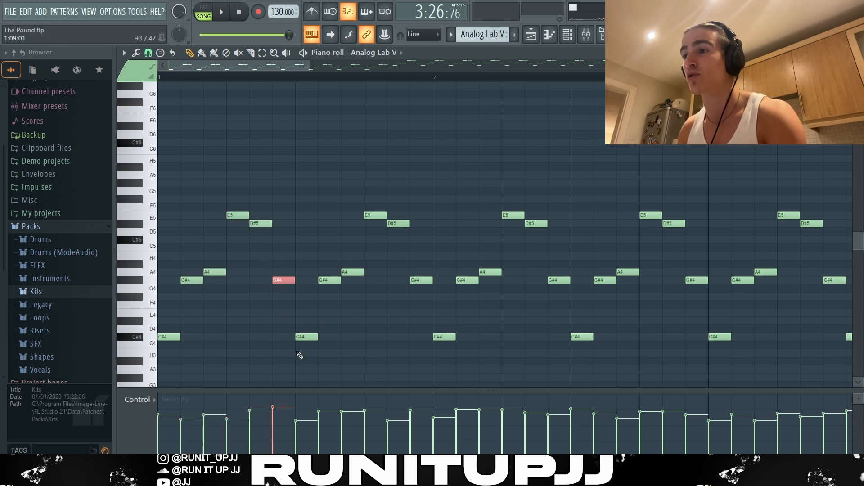
pyautogui.moveTo(297, 358); pyautogui.dragTo(432, 180)
pyautogui.scroll(-1, 394, 231)
pyautogui.scroll(-3, 394, 232)
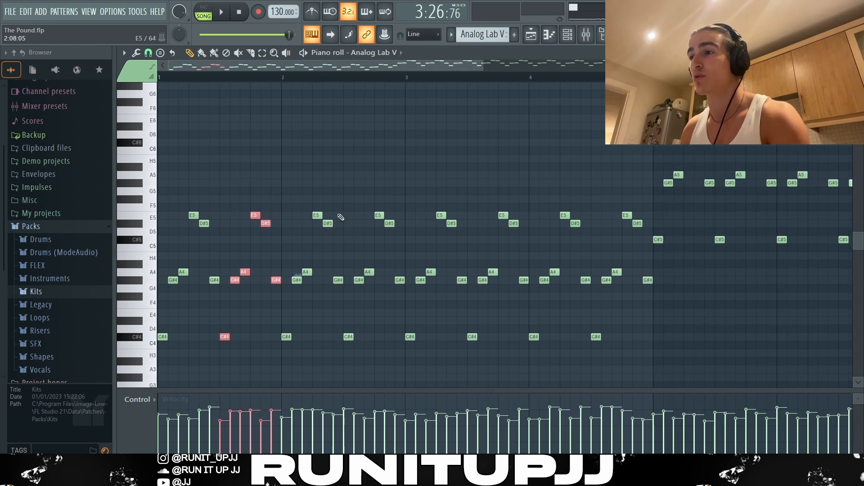
pyautogui.moveTo(676, 299); pyautogui.dragTo(390, 92)
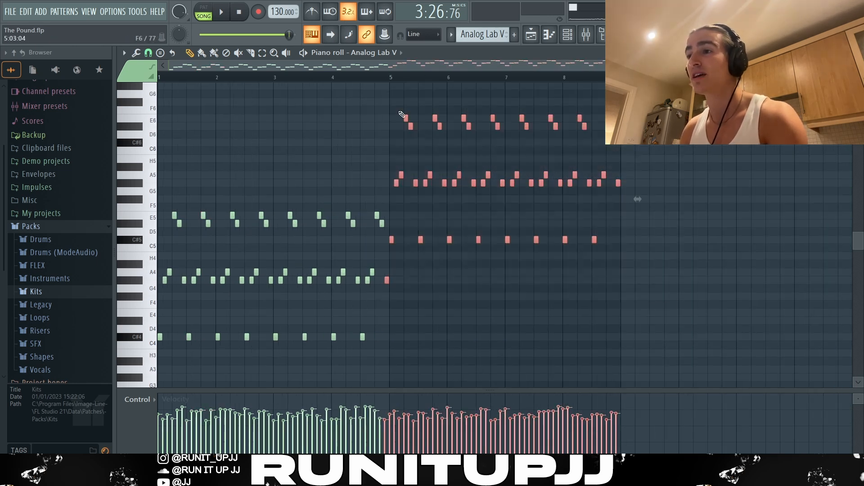
pyautogui.click(689, 234)
# Try randomizing the melody's note velocities with a bipolar velocity level of -16%, and play the melody
pyautogui.hotkey('alt', 'r')
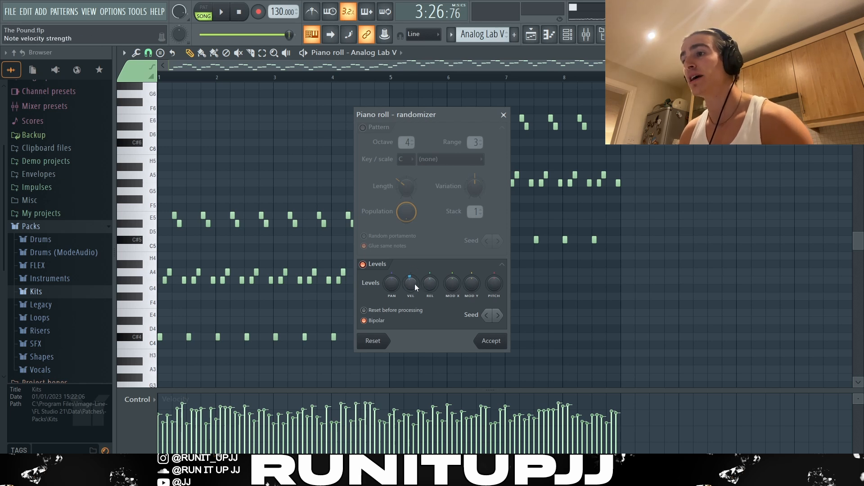
pyautogui.scroll(-4, 410, 283)
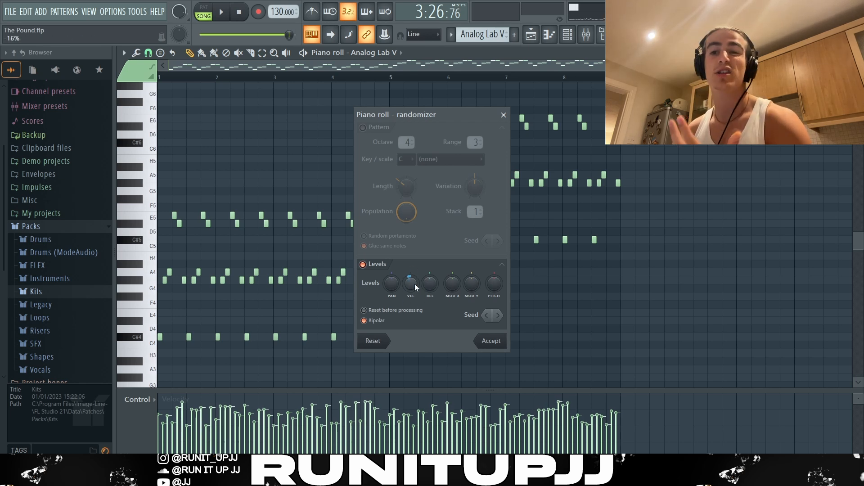
pyautogui.press('Return')
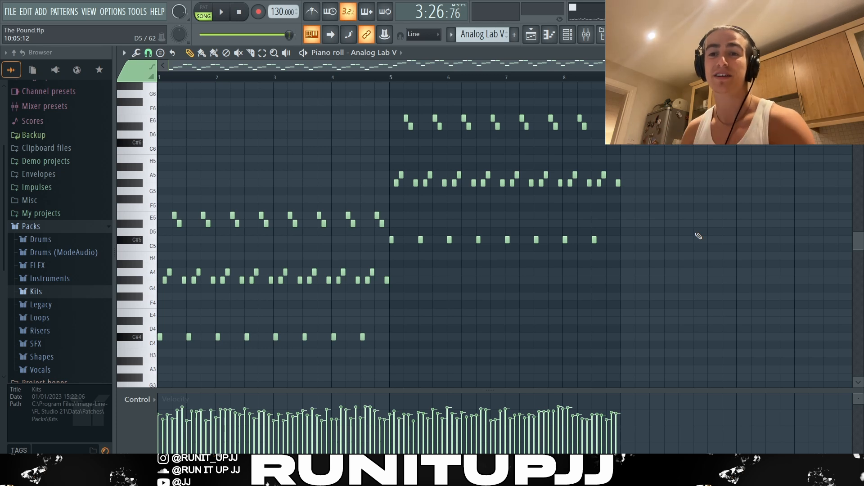
pyautogui.press('space')
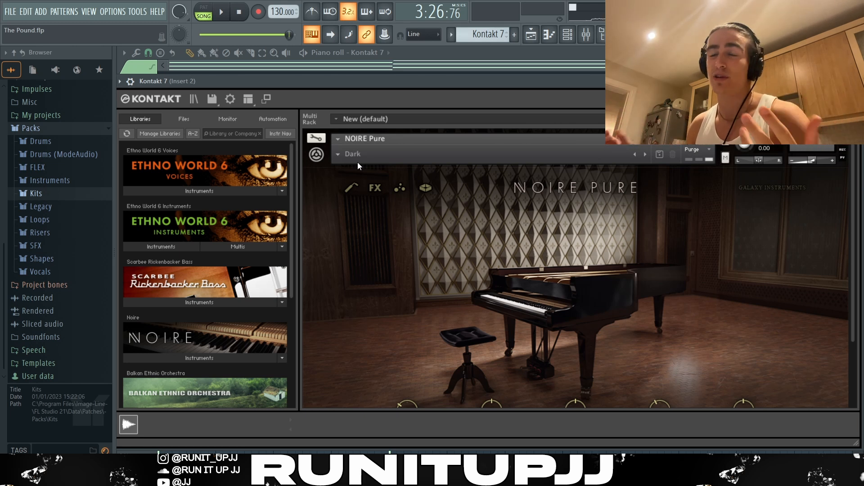
# Close the Kontakt 7 window and try lowering the G#2 bass note in bars 5–8 to C#2, undoing the move
pyautogui.press('Escape')
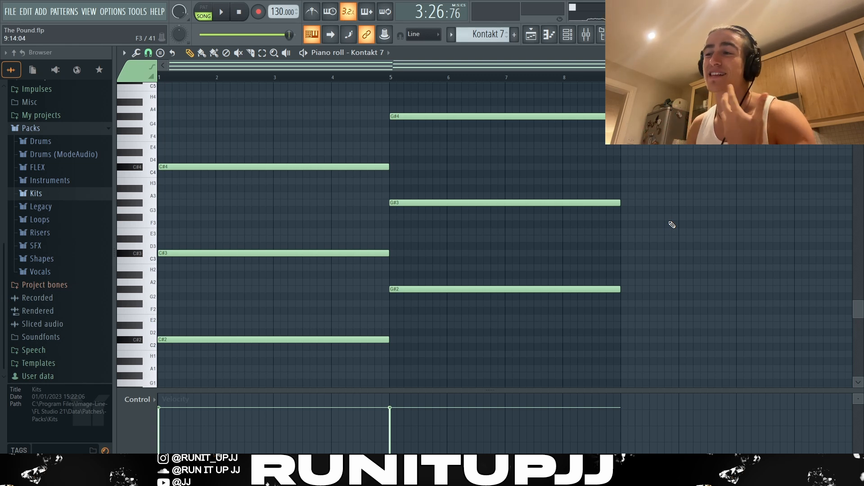
pyautogui.moveTo(212, 324); pyautogui.dragTo(244, 373)
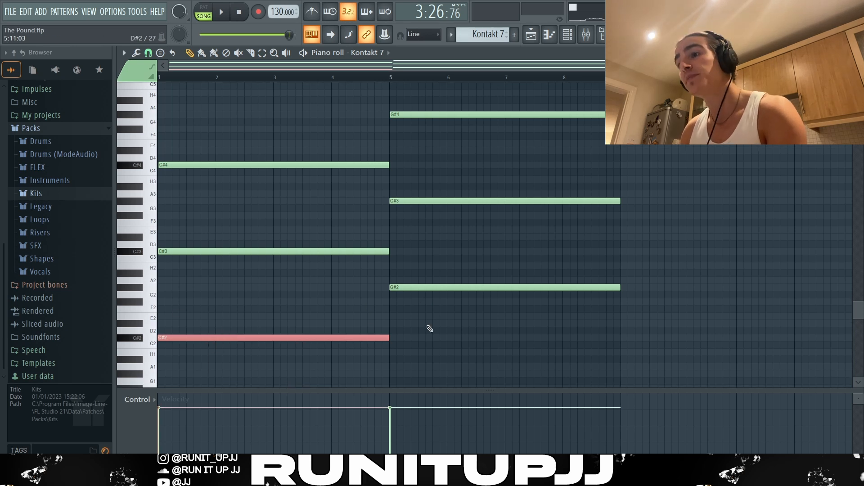
pyautogui.moveTo(430, 328); pyautogui.dragTo(444, 277)
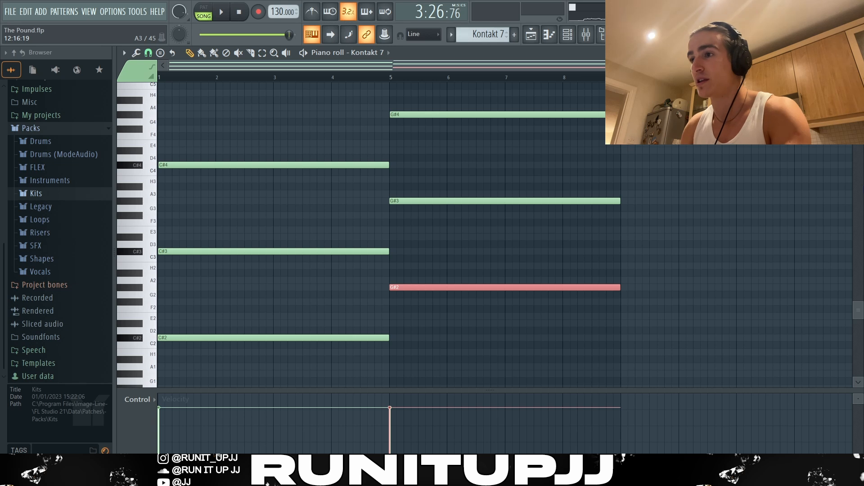
pyautogui.press('Down')
pyautogui.press('Down')
pyautogui.press('Down')
pyautogui.press('Down')
pyautogui.press('Down')
pyautogui.press('Down')
pyautogui.press('Down')
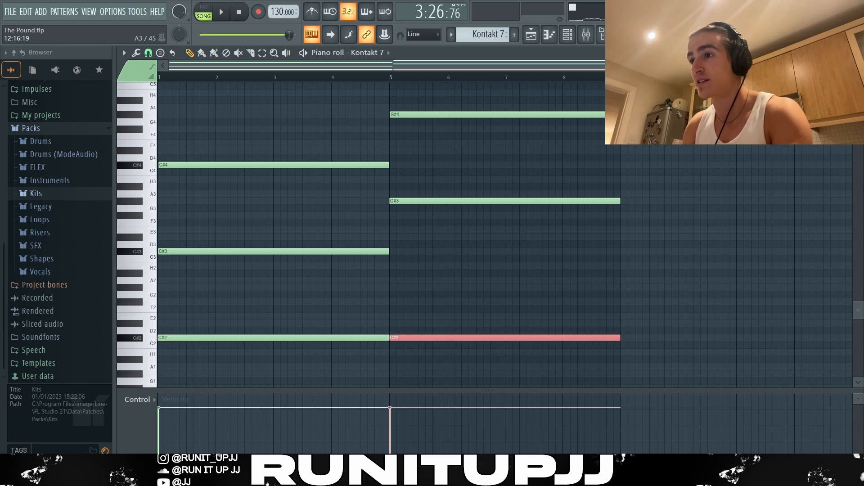
pyautogui.hotkey('ctrl', 'z')
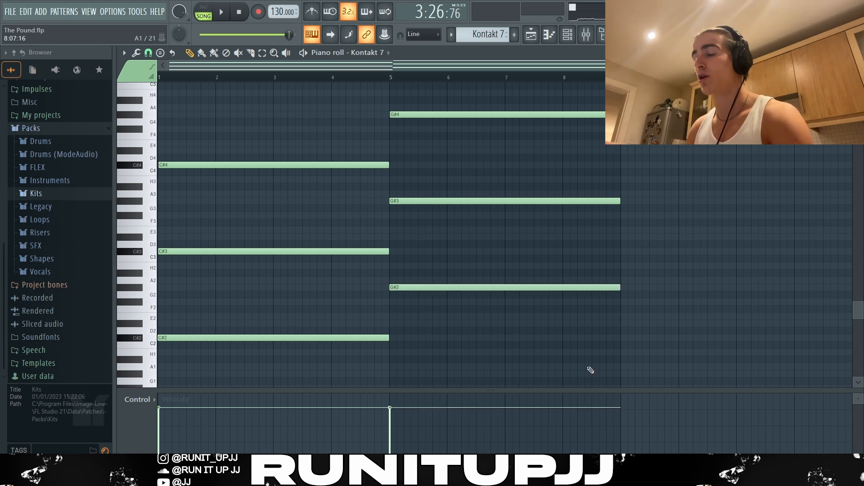
# Select the C#2 and G#2 bass notes and move them up one octave
pyautogui.moveTo(660, 369); pyautogui.dragTo(261, 281)
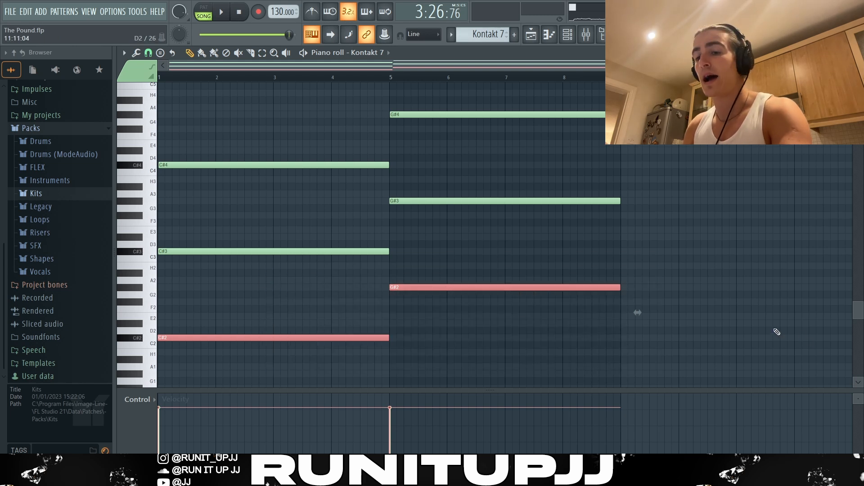
pyautogui.moveTo(637, 312); pyautogui.dragTo(638, 226)
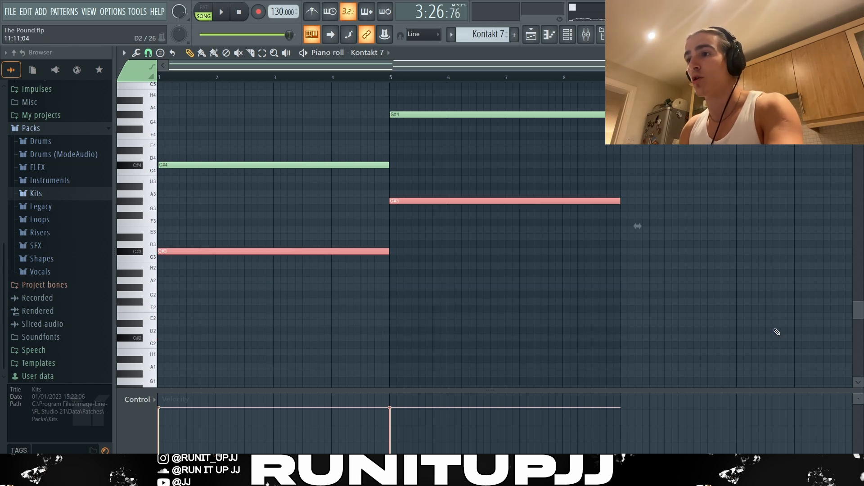
# Copy and paste the C#3 and G#3 notes in place, lower the duplicates by one octave, and deselect them
pyautogui.hotkey('ctrl', 'b')
pyautogui.hotkey('ctrl', 'z')
pyautogui.hotkey('ctrl', 'c')
pyautogui.hotkey('ctrl', 'v')
pyautogui.hotkey('shift', 'Right')
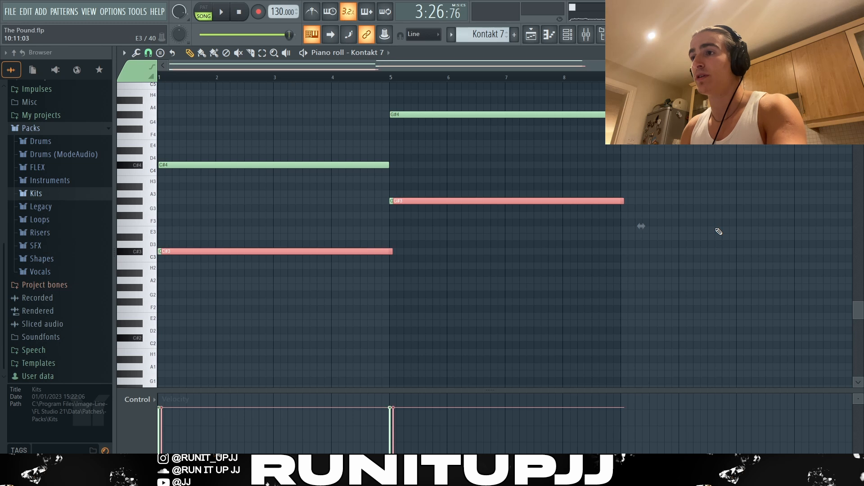
pyautogui.hotkey('shift', 'Left')
pyautogui.hotkey('shift', 'Down')
pyautogui.hotkey('shift', 'Up')
pyautogui.hotkey('ctrl', 'Down')
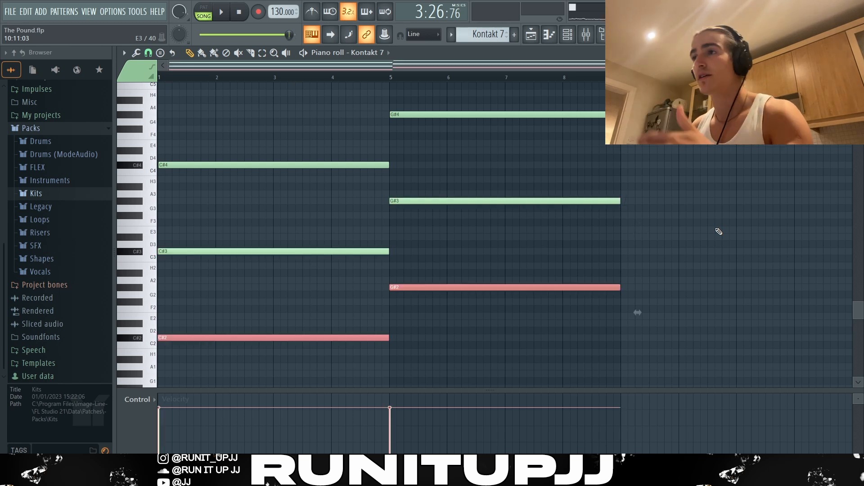
pyautogui.hotkey('ctrl', 'd')
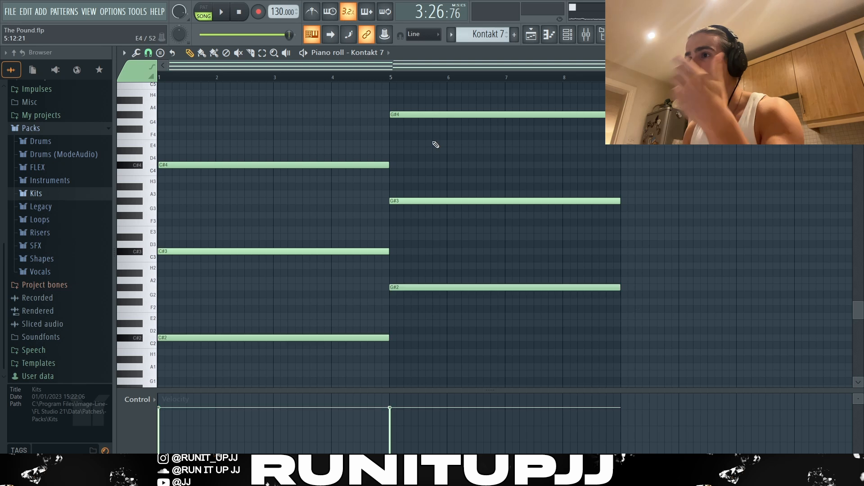
# Open the Strumizer for the piano notes, dismiss it without applying a strum, and play the part
pyautogui.hotkey('alt', 's')
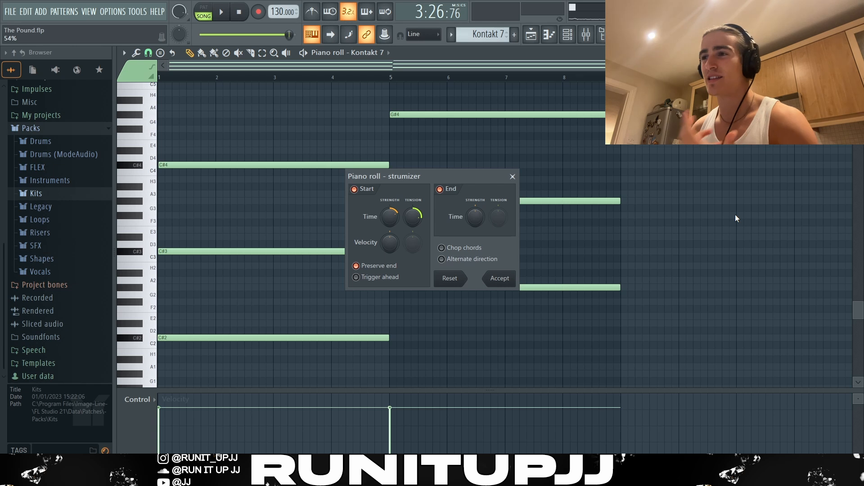
pyautogui.press('Escape')
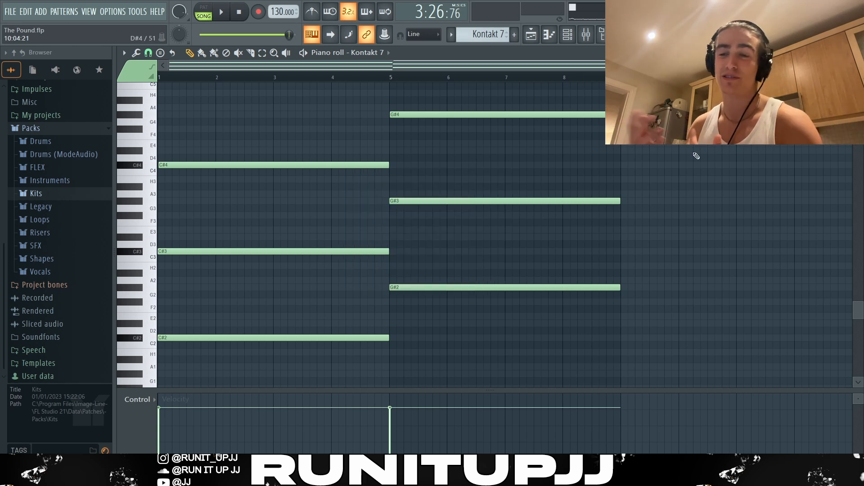
pyautogui.press('space')
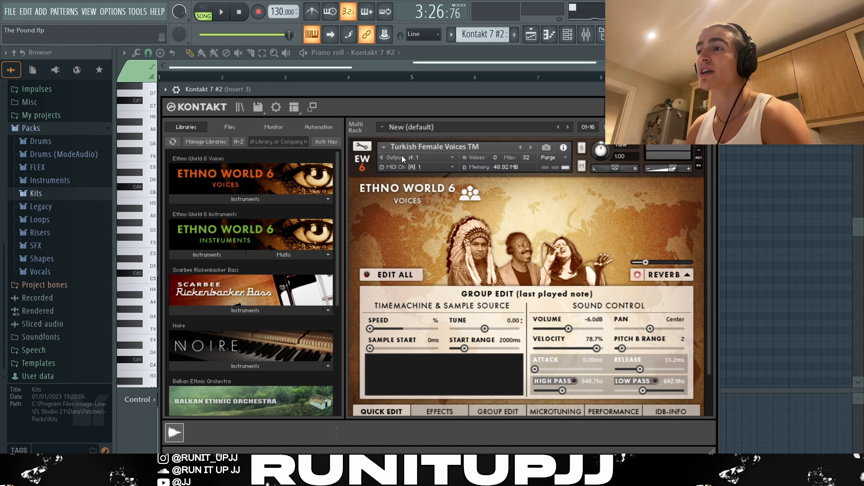
# Close the Kontakt 7 #2 window, play the vocal part, and examine its Pro-Q 3 and ValhallaVintageVerb settings
pyautogui.press('Escape')
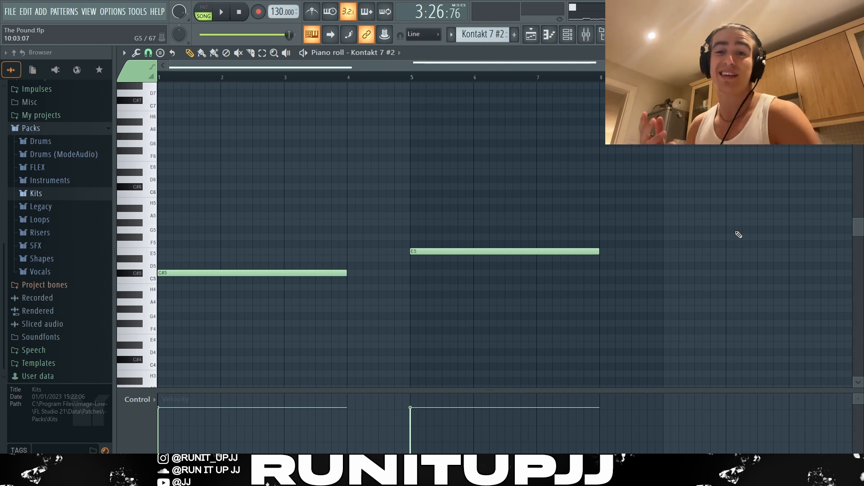
pyautogui.press('space')
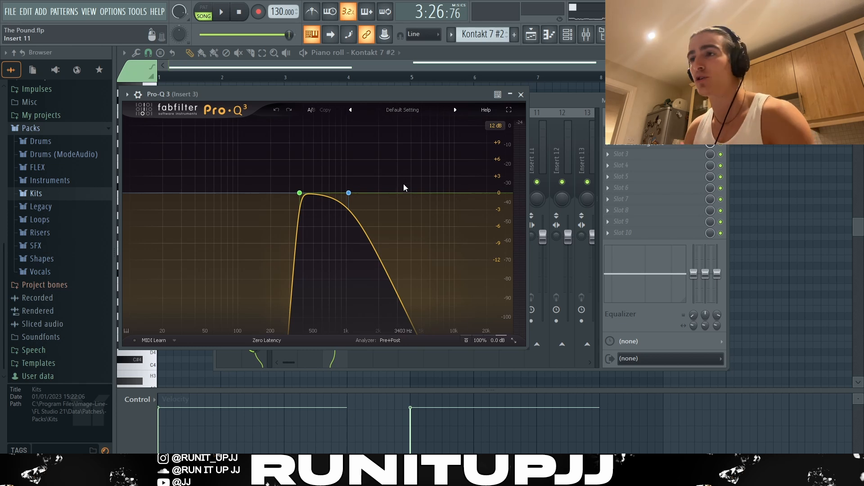
pyautogui.moveTo(282, 242)
pyautogui.moveTo(391, 204)
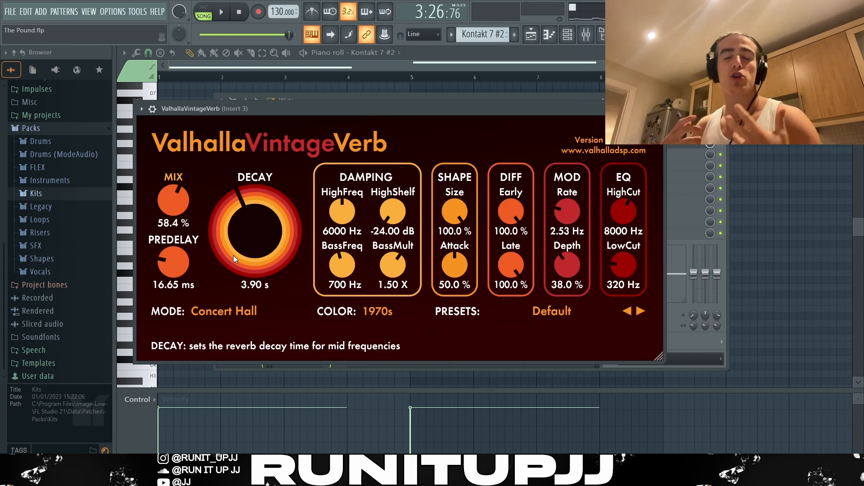
pyautogui.press('Escape')
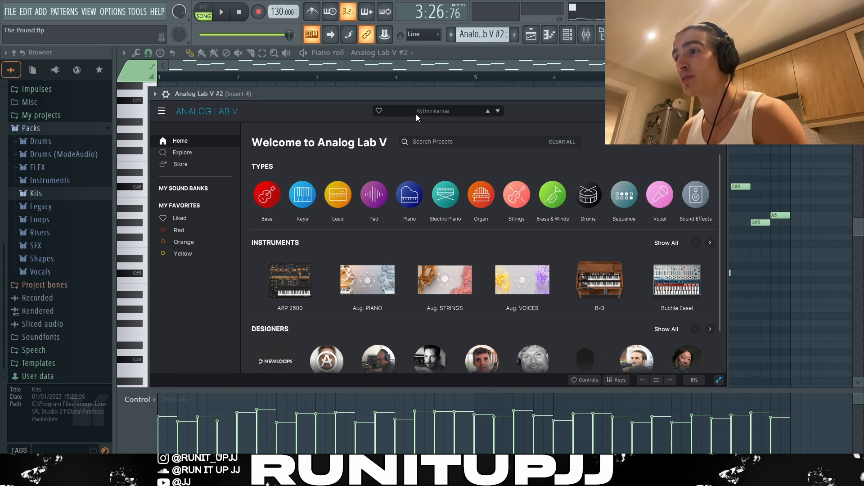
# Close the Analog Lab V #2 window, highlight the first bar's four arpeggio notes, and clear the selection
pyautogui.press('Escape')
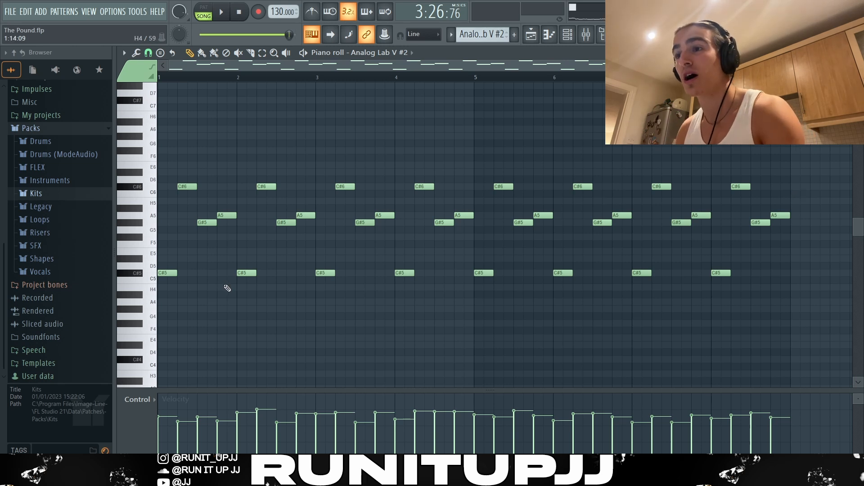
pyautogui.moveTo(228, 289); pyautogui.dragTo(159, 182)
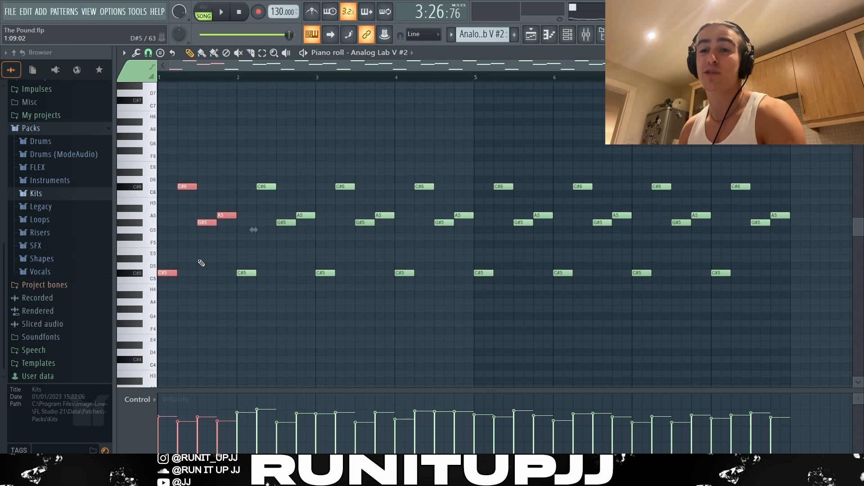
pyautogui.click(205, 268)
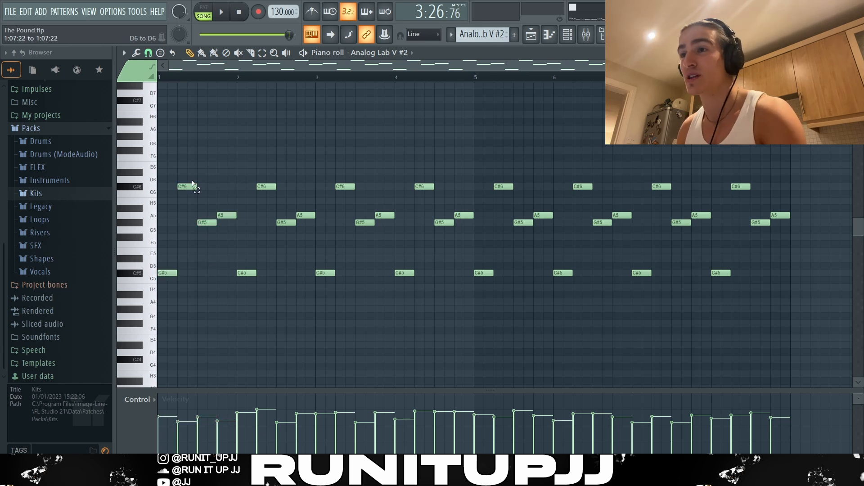
# Highlight the first bar's C#5, G#5 and A5 notes, clear the selection, and preview the Randomizer's velocity levels without applying them
pyautogui.click(167, 273)
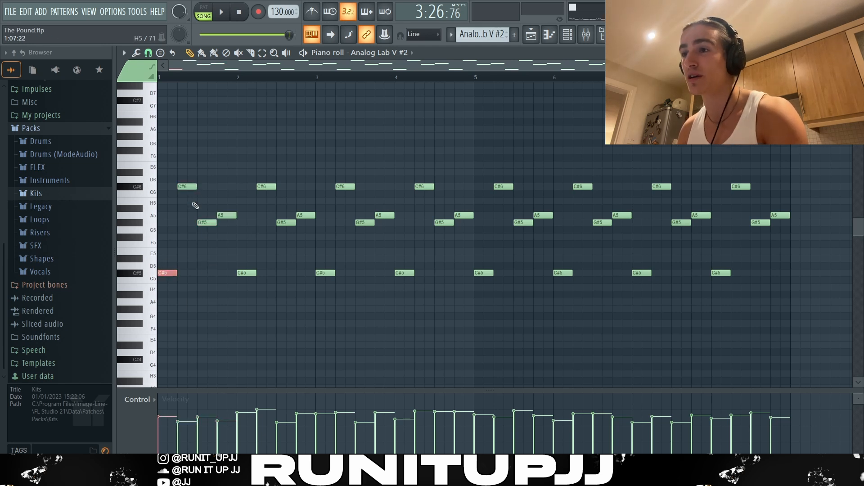
pyautogui.click(206, 222)
pyautogui.click(228, 216)
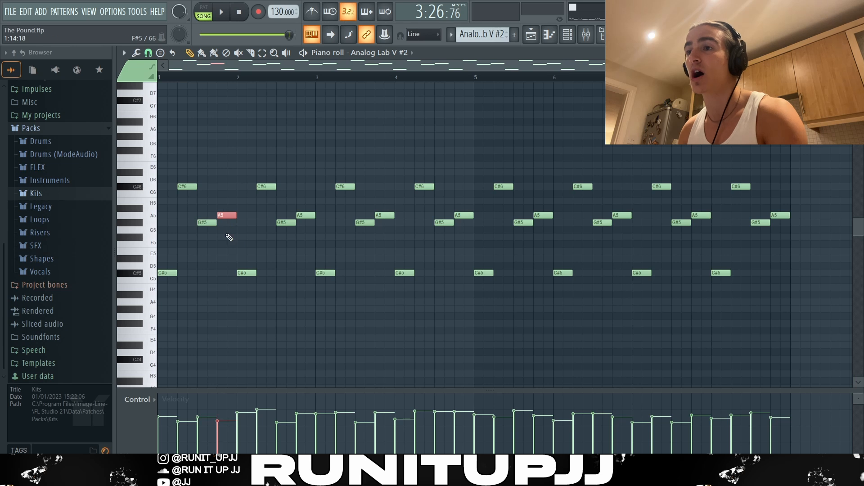
pyautogui.moveTo(187, 205); pyautogui.dragTo(828, 274)
pyautogui.click(823, 267)
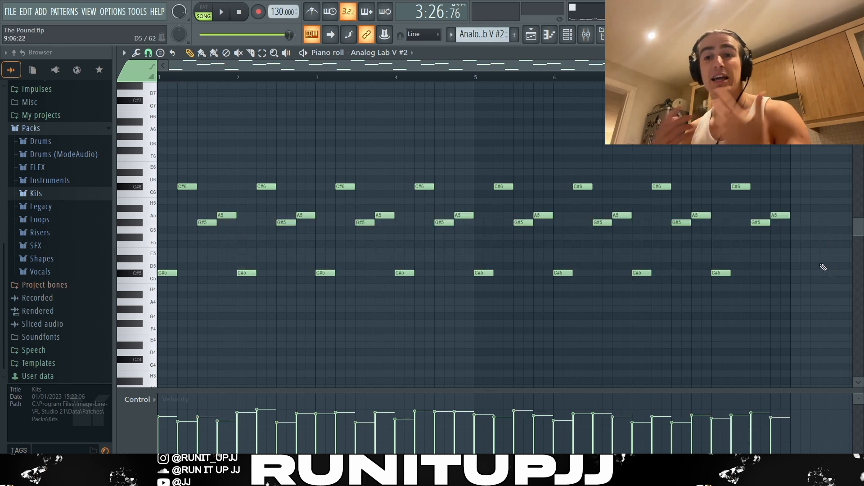
pyautogui.hotkey('alt', 'r')
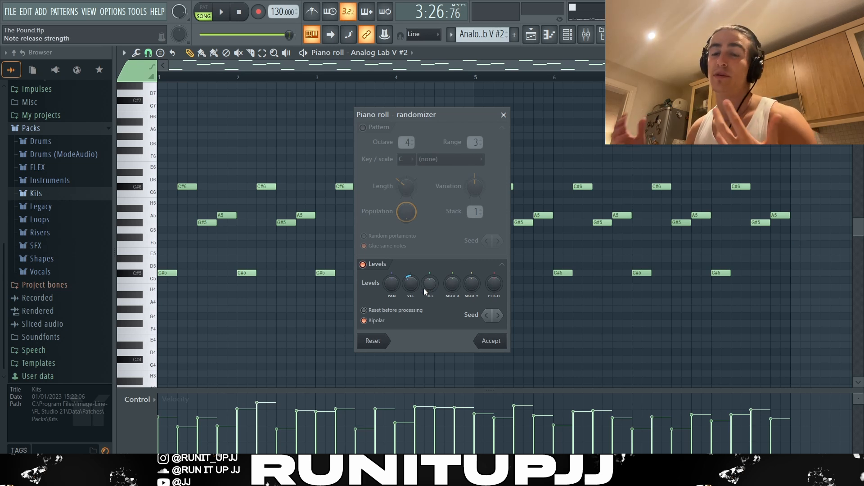
pyautogui.press('Escape')
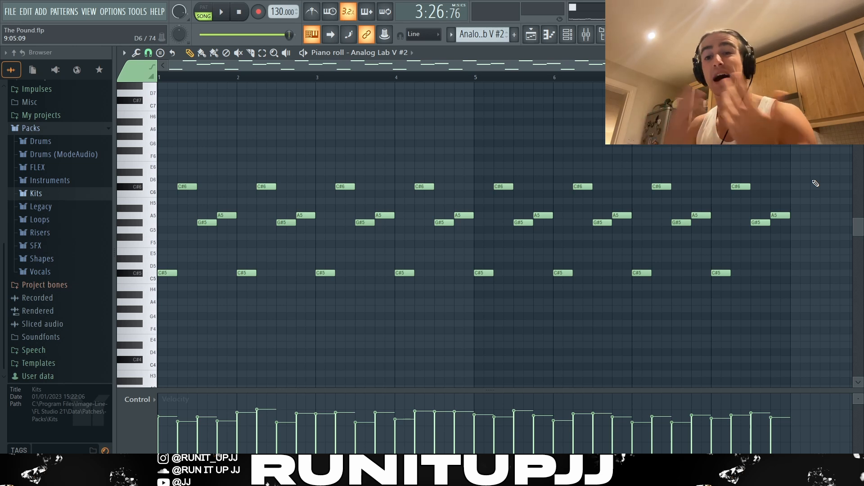
# Examine the Analog Lab V #2 channel's Pro-Q 3 and ValhallaVintageVerb settings, close them, and play the part
pyautogui.press('F9')
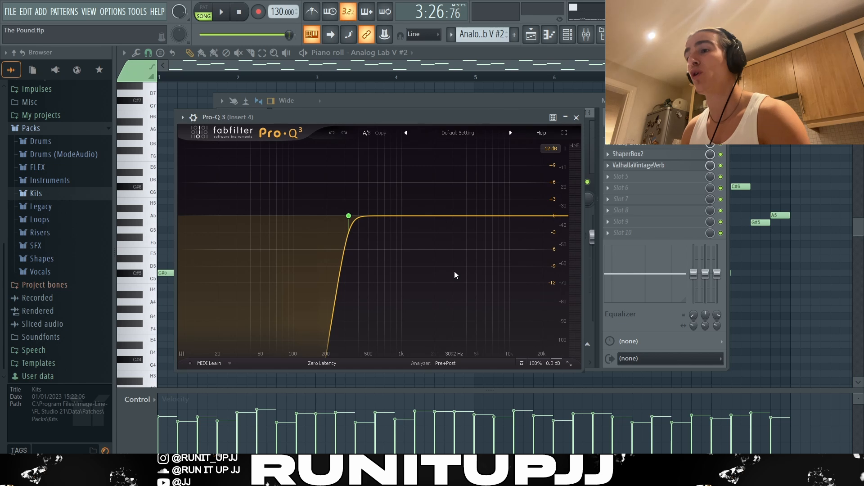
pyautogui.press('Escape')
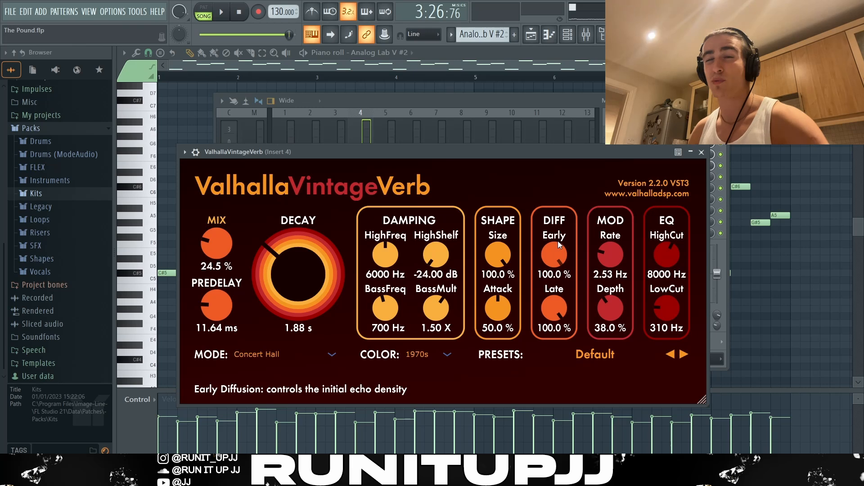
pyautogui.press('Escape')
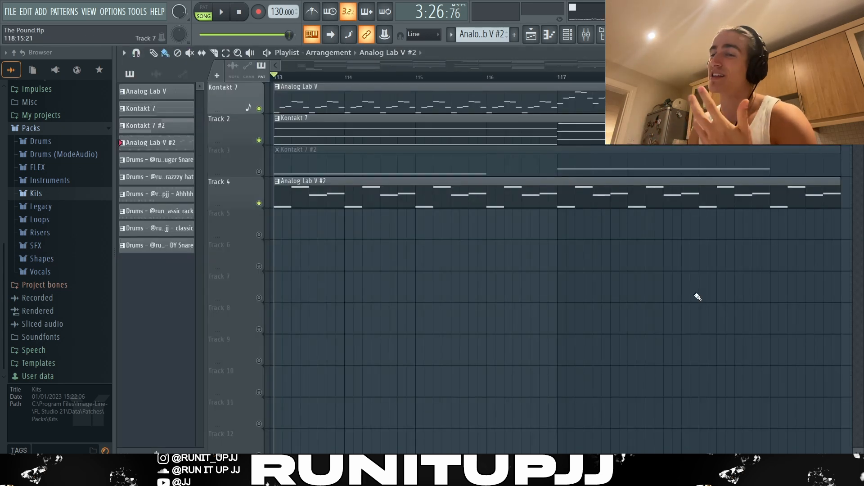
pyautogui.press('space')
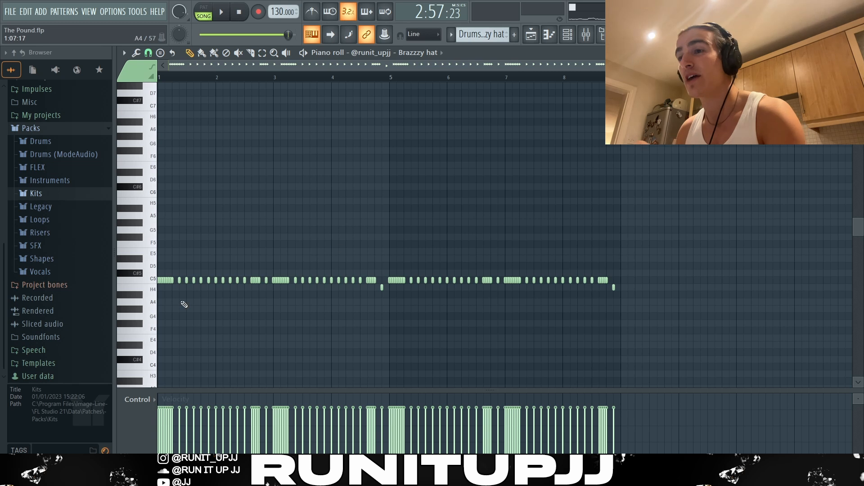
# Set the piano roll snap to 1/2 step for the Brazzzy hat pattern
pyautogui.scroll(3, 134, 312)
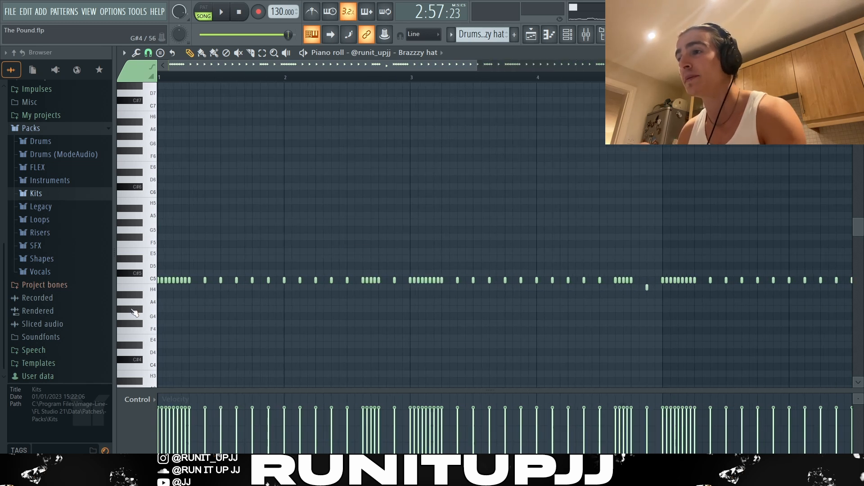
pyautogui.click(146, 54)
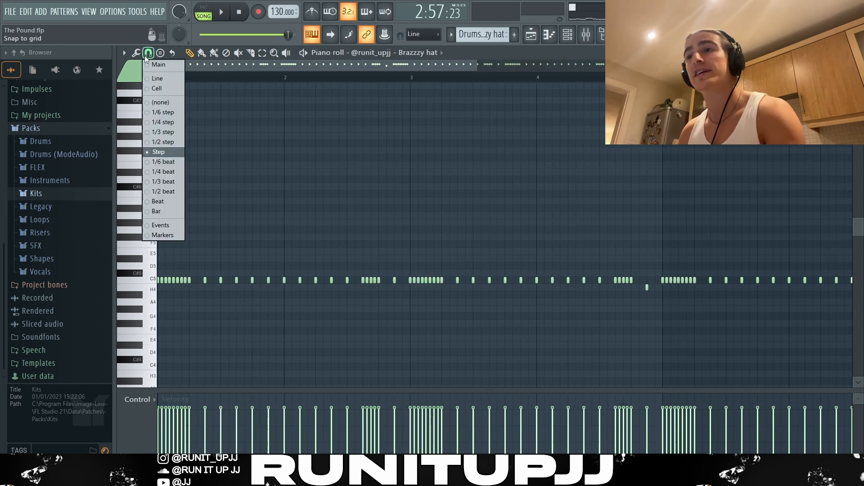
pyautogui.click(154, 143)
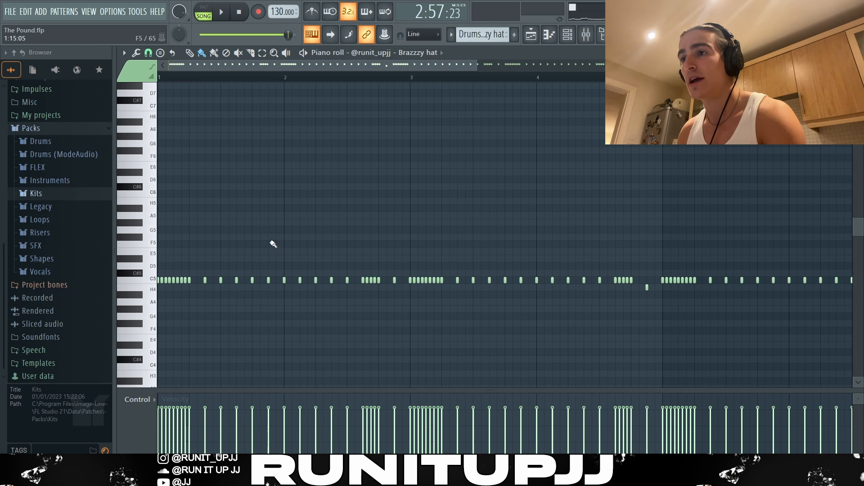
# Paint a trial run of 1/2-step hats on F#5 across bars 1 and 2, undo it, and revisit the snap options
pyautogui.moveTo(260, 238)
pyautogui.mouseDown()
pyautogui.moveTo(386, 244)
pyautogui.moveTo(382, 253)
pyautogui.mouseUp()
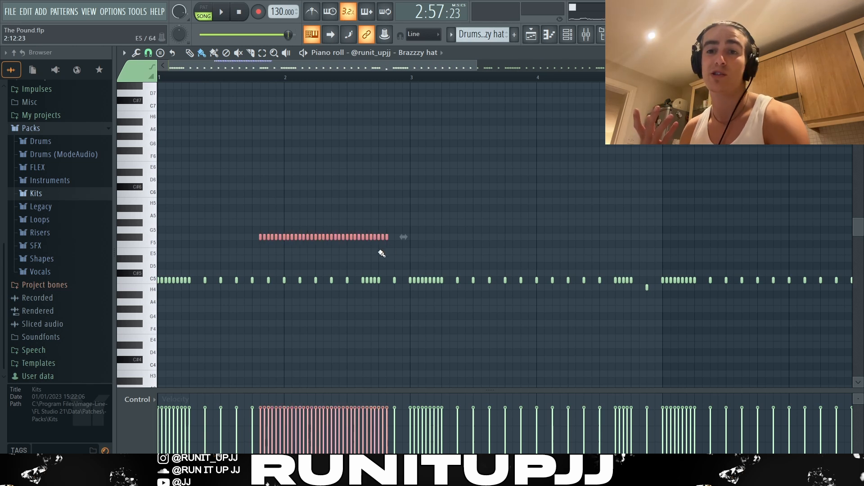
pyautogui.hotkey('ctrl', 'z')
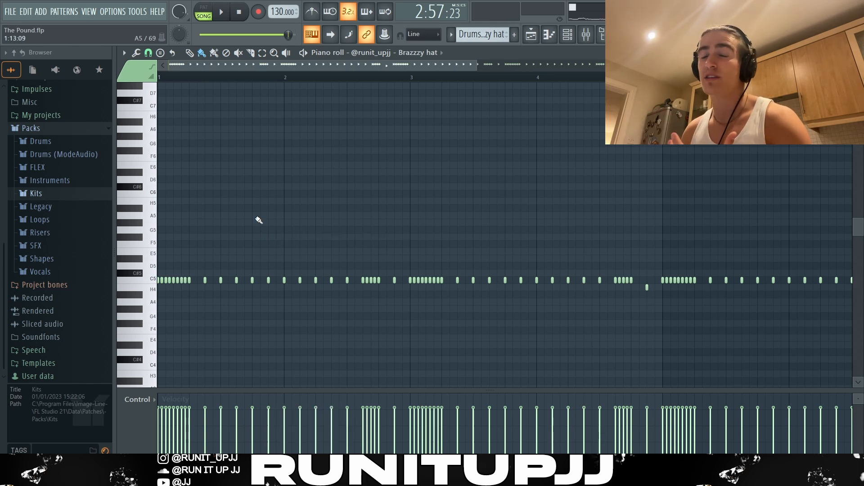
pyautogui.click(148, 52)
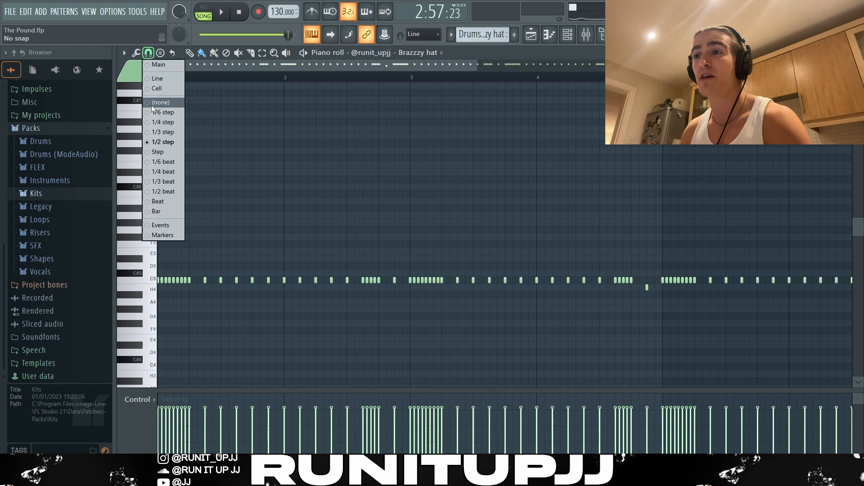
pyautogui.click(161, 135)
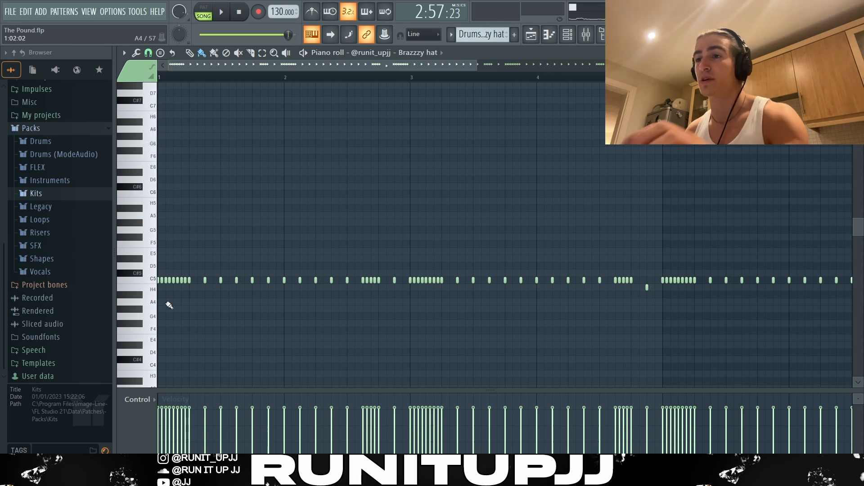
# Paint a trial hat roll on C#5 above the opening roll, undo it, and try a single note above bar 2's roll
pyautogui.scroll(5, 169, 306)
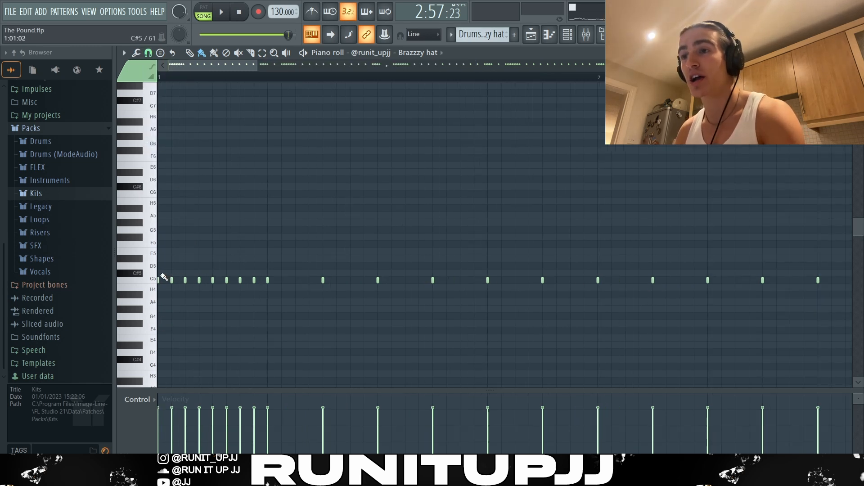
pyautogui.moveTo(162, 275); pyautogui.dragTo(284, 273)
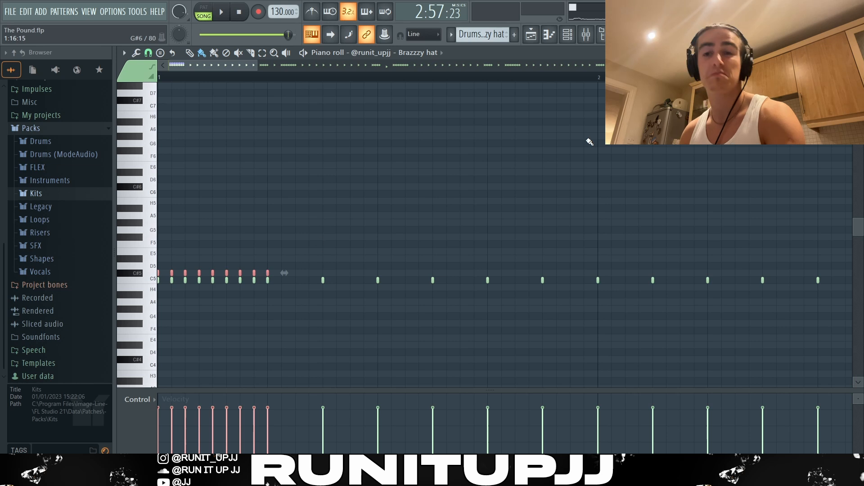
pyautogui.scroll(-3, 552, 157)
pyautogui.hotkey('ctrl', 'z')
pyautogui.click(432, 274)
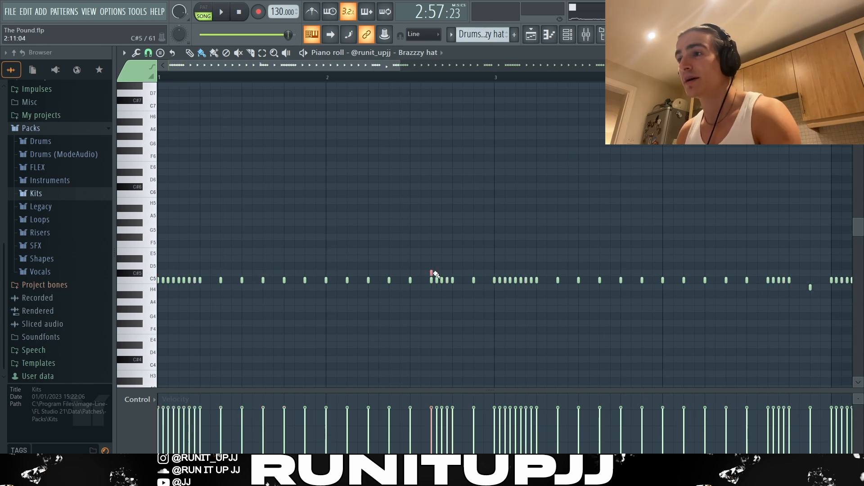
# Examine bar 2's hat roll, the repeated pattern and the lower H4 note ending bar 4, and play the hats
pyautogui.moveTo(435, 273)
pyautogui.mouseDown()
pyautogui.moveTo(454, 273)
pyautogui.moveTo(432, 268)
pyautogui.moveTo(443, 280)
pyautogui.mouseUp()
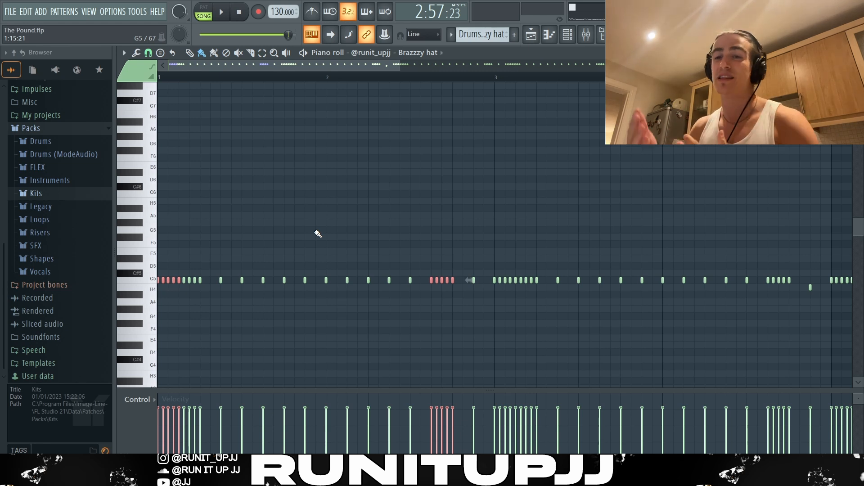
pyautogui.click(506, 224)
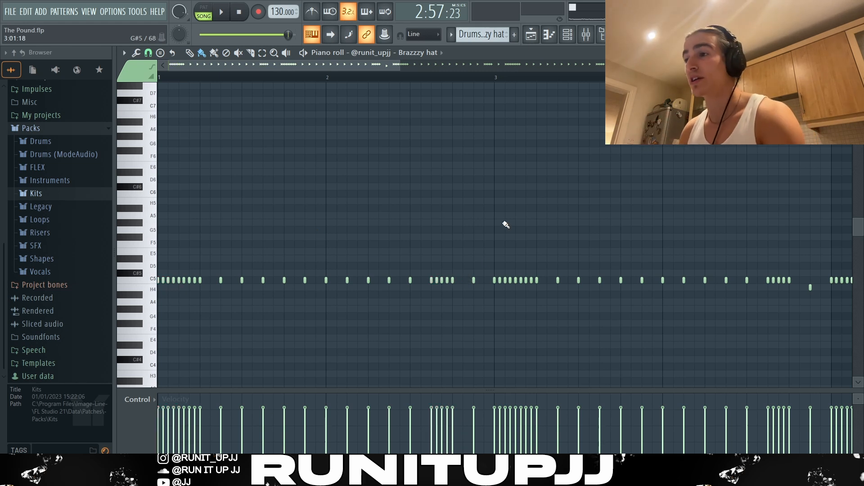
pyautogui.moveTo(479, 289); pyautogui.dragTo(158, 219)
pyautogui.click(482, 264)
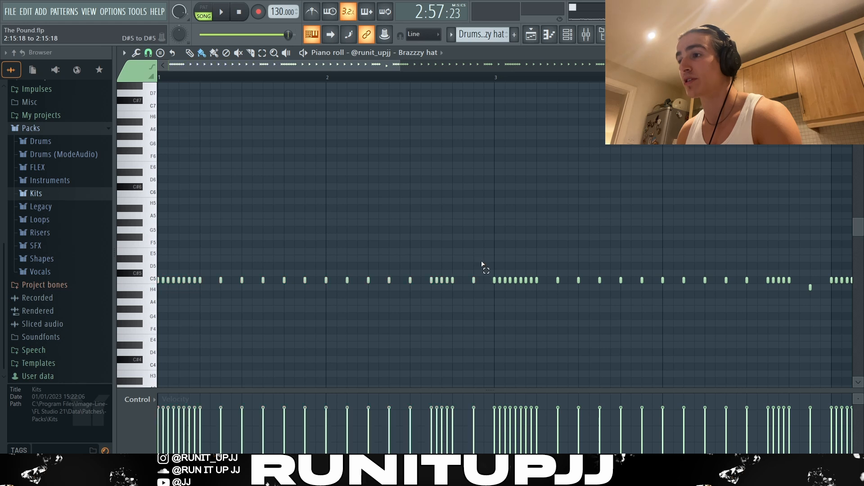
pyautogui.moveTo(481, 263); pyautogui.dragTo(785, 289)
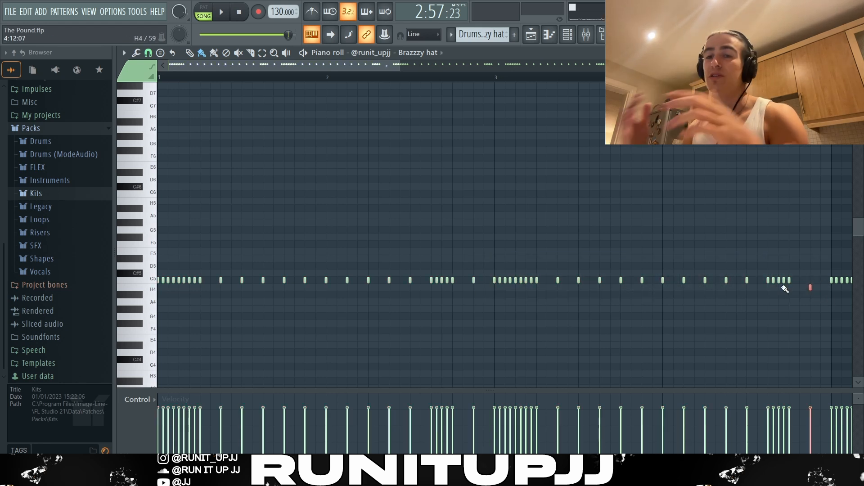
pyautogui.scroll(-3, 785, 288)
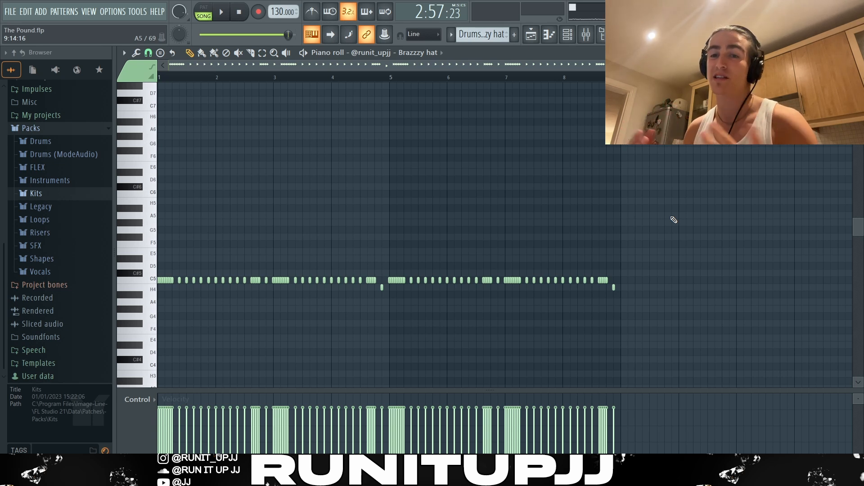
pyautogui.scroll(2, 673, 220)
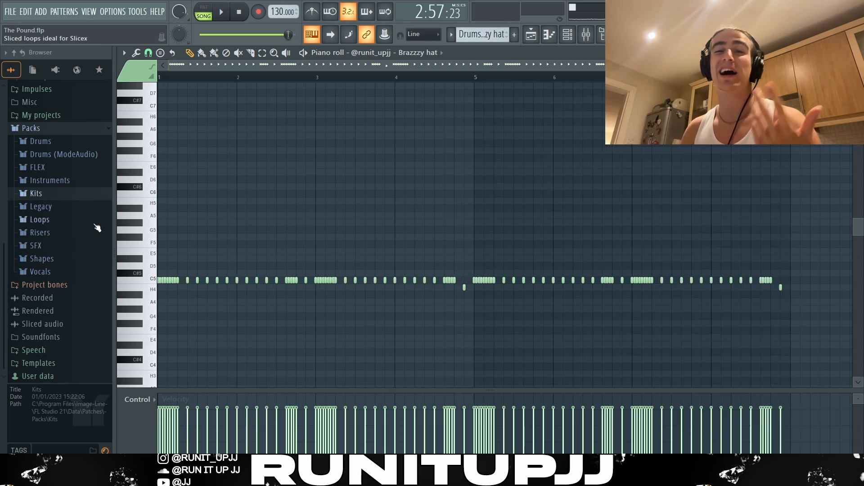
pyautogui.press('space')
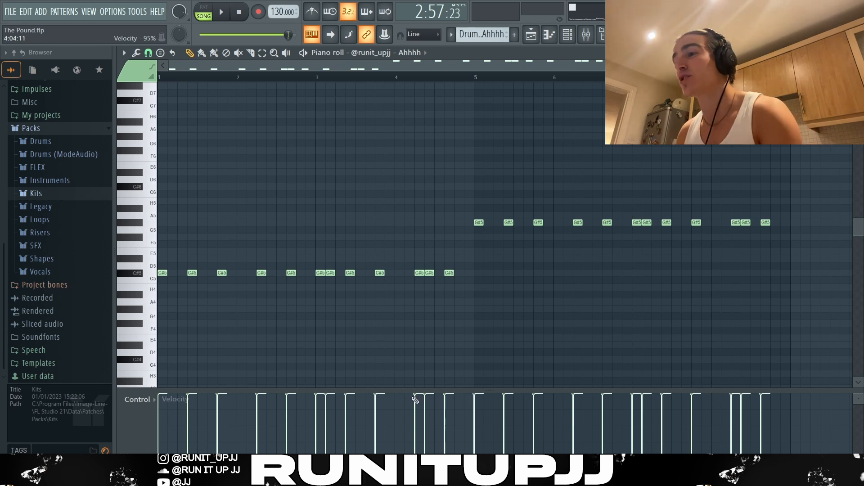
# Highlight groups of the Ahhhh part's C#5 notes in bars 1–4 and G#5 notes in bars 5–8, and play the part
pyautogui.moveTo(479, 291); pyautogui.dragTo(156, 265)
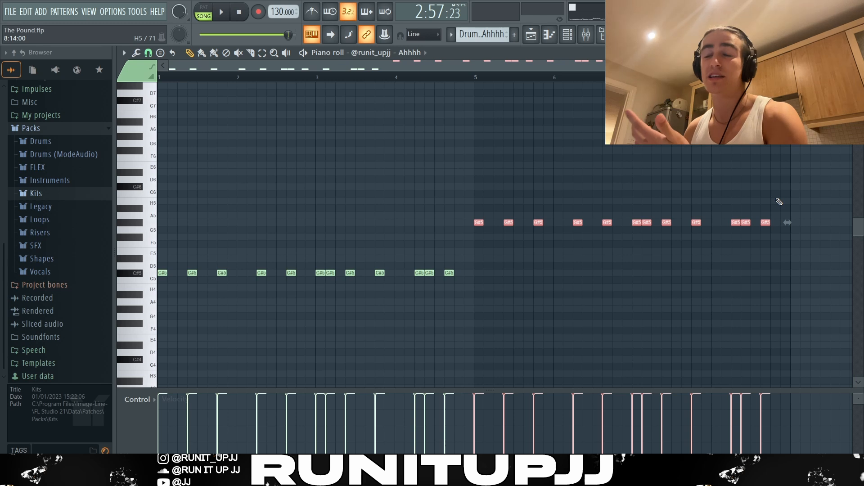
pyautogui.moveTo(305, 291); pyautogui.dragTo(20, 230)
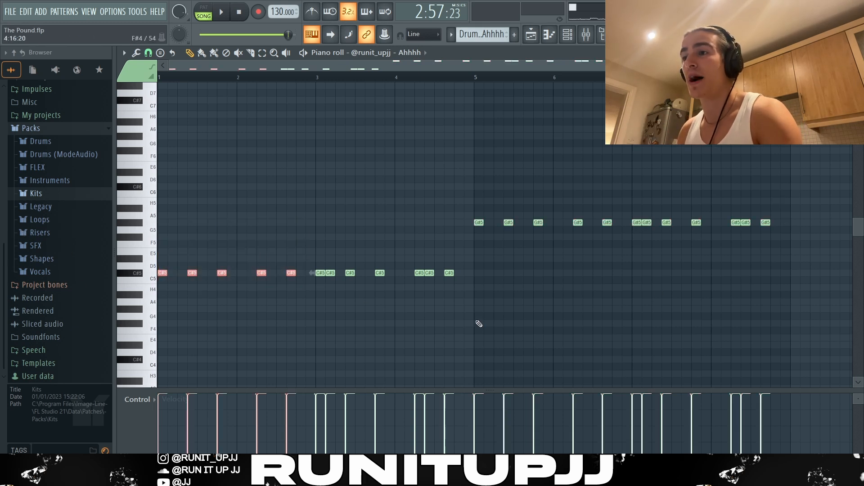
pyautogui.moveTo(538, 325); pyautogui.dragTo(328, 246)
pyautogui.click(331, 273)
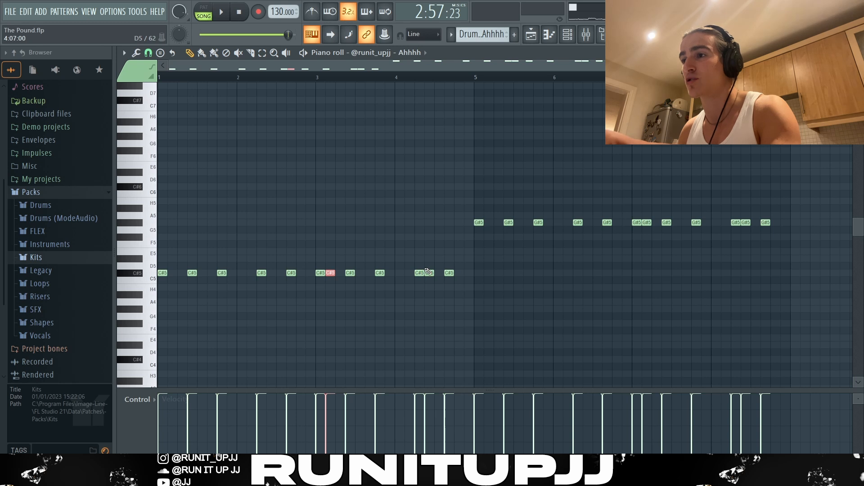
pyautogui.click(772, 257)
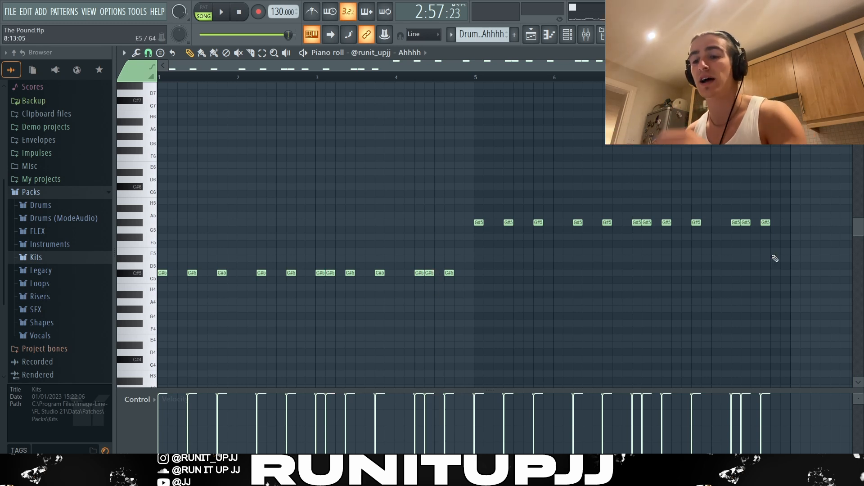
pyautogui.hotkey('ctrl', 'a')
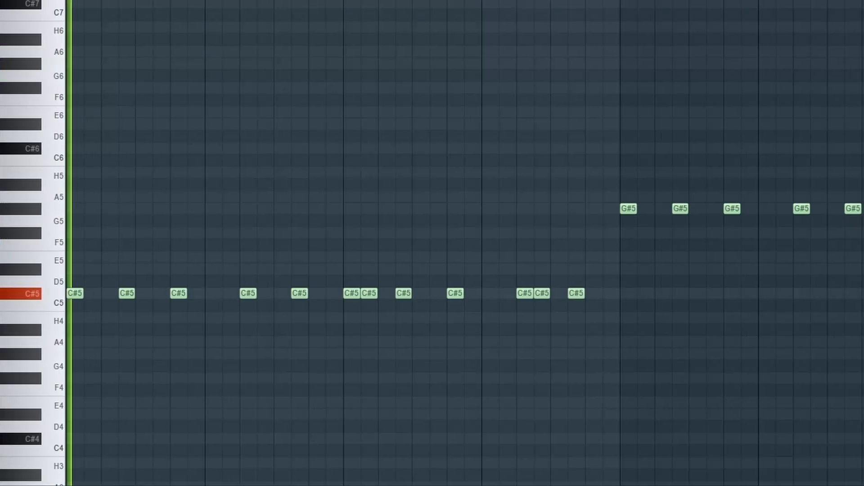
pyautogui.press('space')
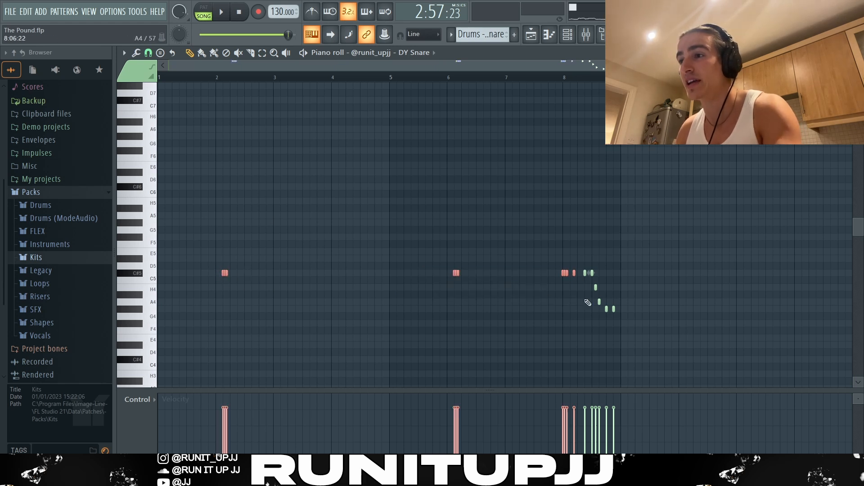
# Highlight the DY Snare fill in bar 8 and the rolls in bars 6 and 2, keeping the snap at 1/2 step
pyautogui.keyDown('ctrl'); pyautogui.moveTo(553, 235); pyautogui.dragTo(679, 331); pyautogui.keyUp('ctrl')
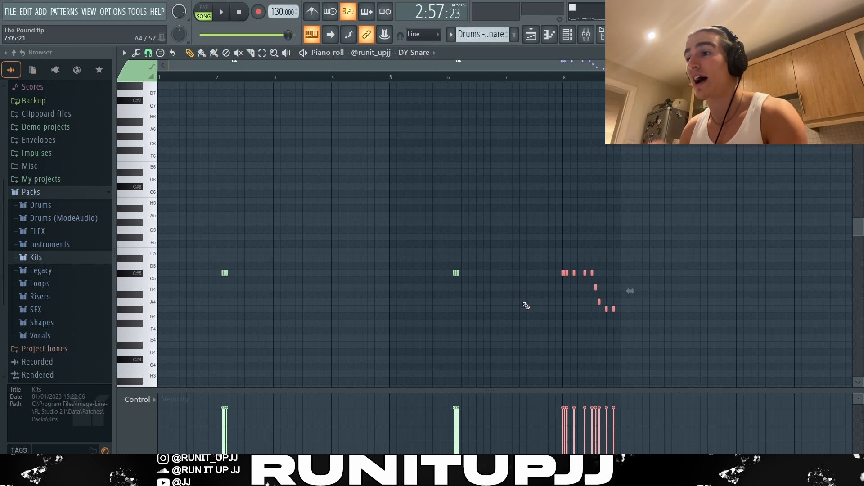
pyautogui.click(456, 273)
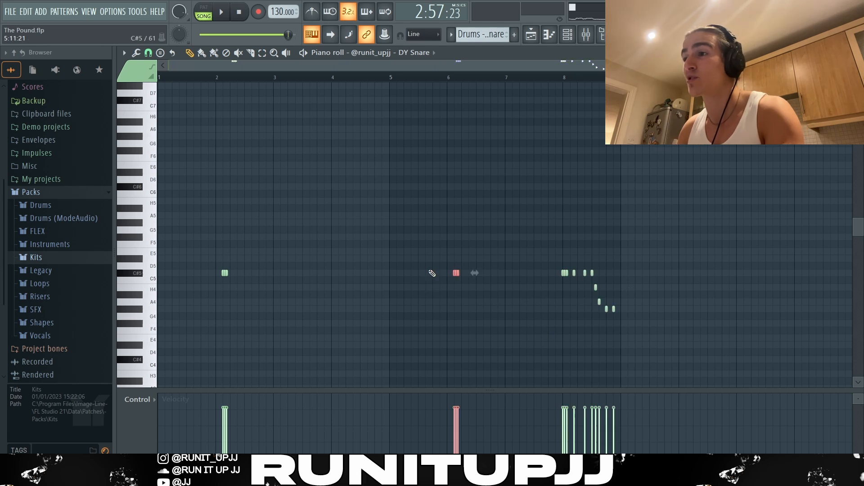
pyautogui.click(148, 53)
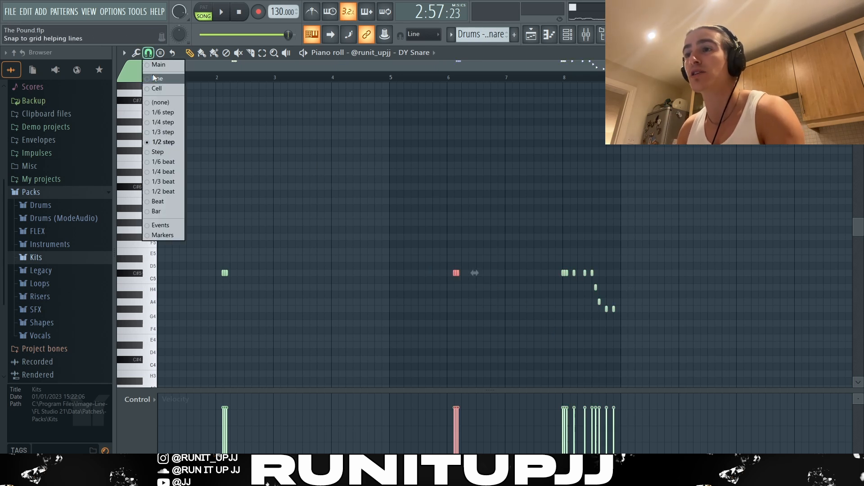
pyautogui.click(159, 143)
pyautogui.keyDown('ctrl'); pyautogui.scroll(6, 187, 286); pyautogui.keyUp('ctrl')
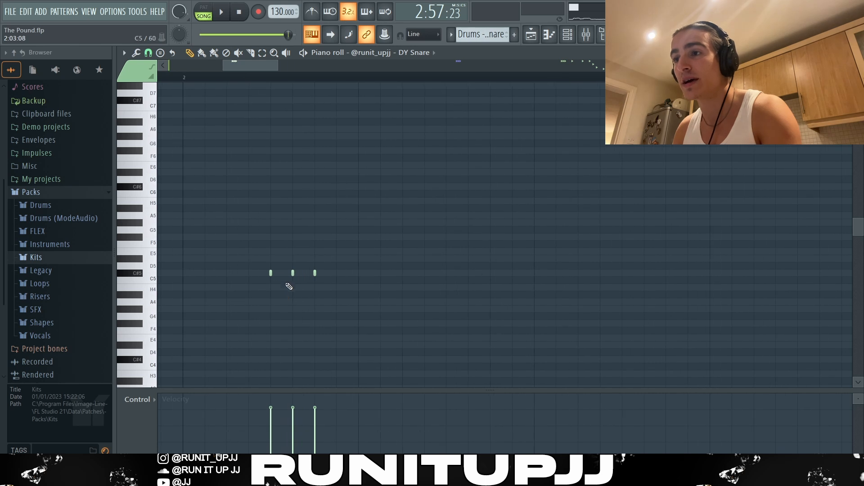
pyautogui.moveTo(260, 269); pyautogui.dragTo(389, 286)
pyautogui.keyDown('ctrl'); pyautogui.scroll(-8, 273, 291); pyautogui.keyUp('ctrl')
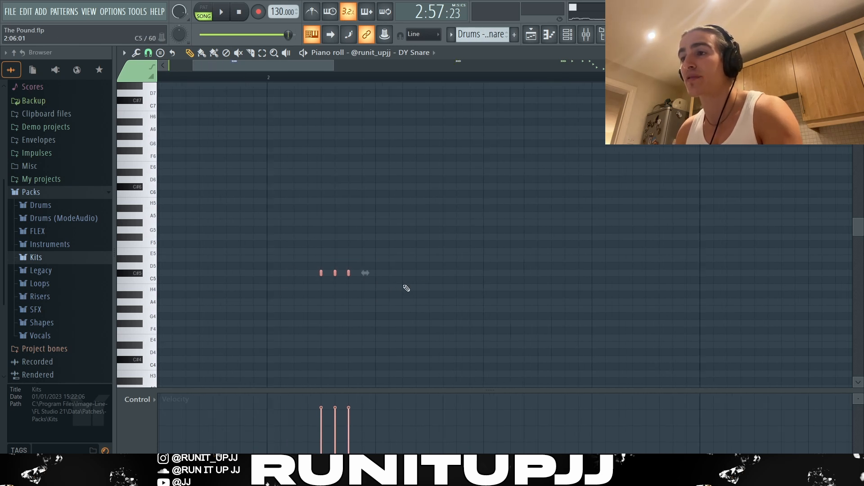
# Examine the DY Snare fill in bar 8, from the opening C#5 roll through the single hits to the descending notes
pyautogui.scroll(2, 653, 330)
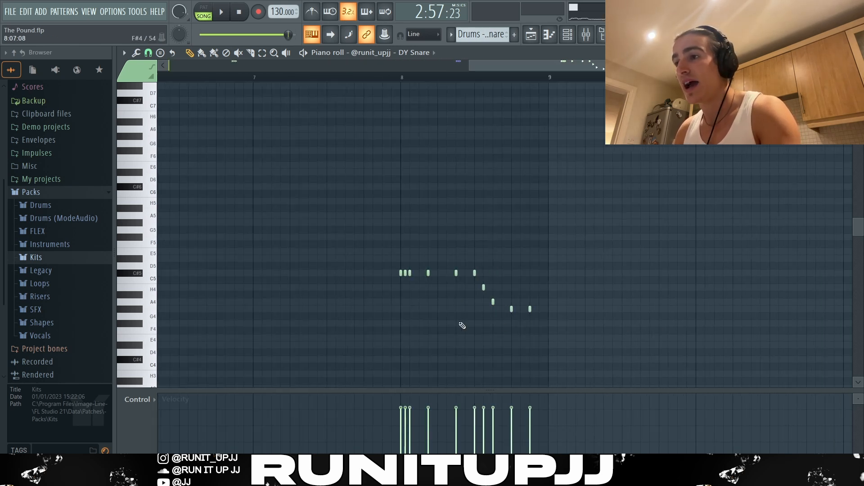
pyautogui.scroll(3, 463, 328)
pyautogui.moveTo(346, 270); pyautogui.dragTo(382, 286)
pyautogui.click(391, 301)
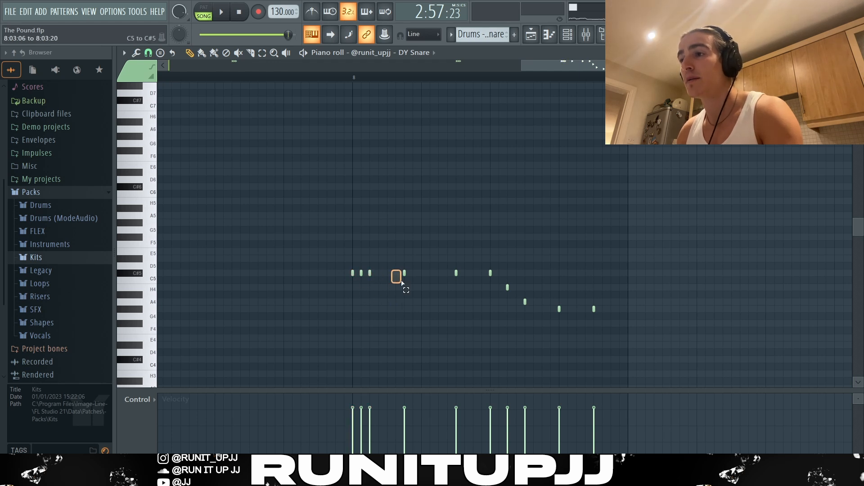
pyautogui.keyDown('ctrl'); pyautogui.click(457, 274); pyautogui.keyUp('ctrl')
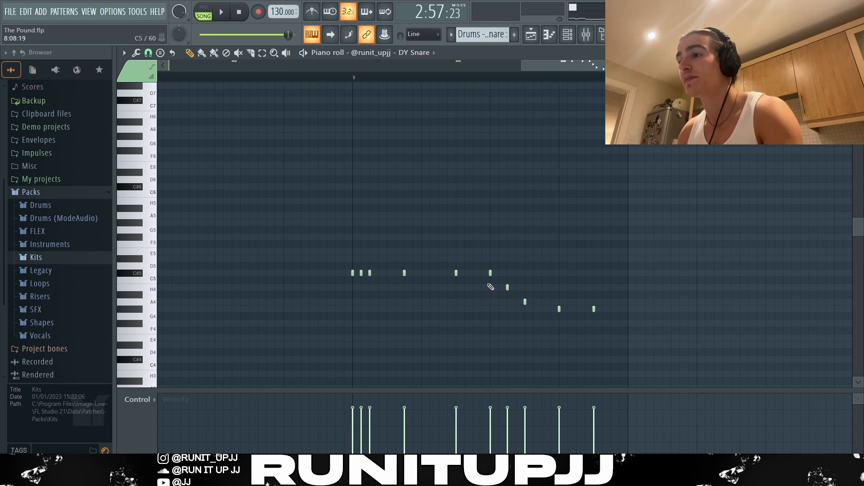
pyautogui.moveTo(488, 270); pyautogui.dragTo(657, 330)
# Return to the playlist and play the full section from bar 97 with all melodic and drum layers
pyautogui.press('F5')
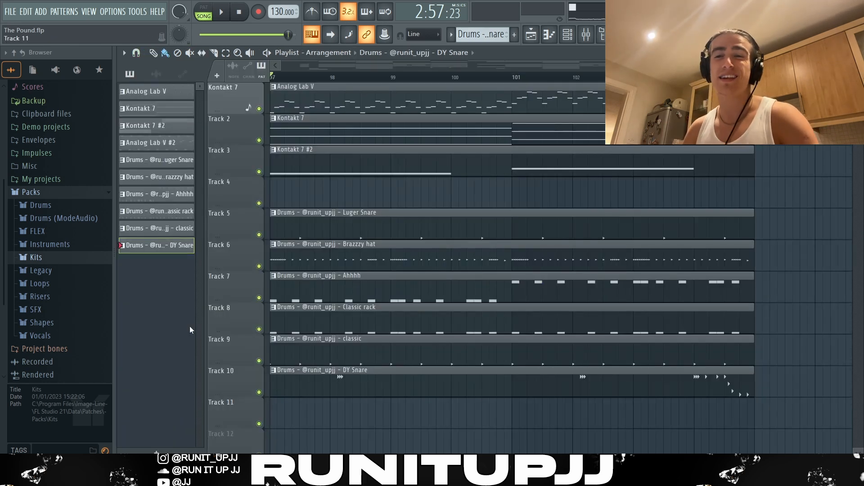
pyautogui.press('space')
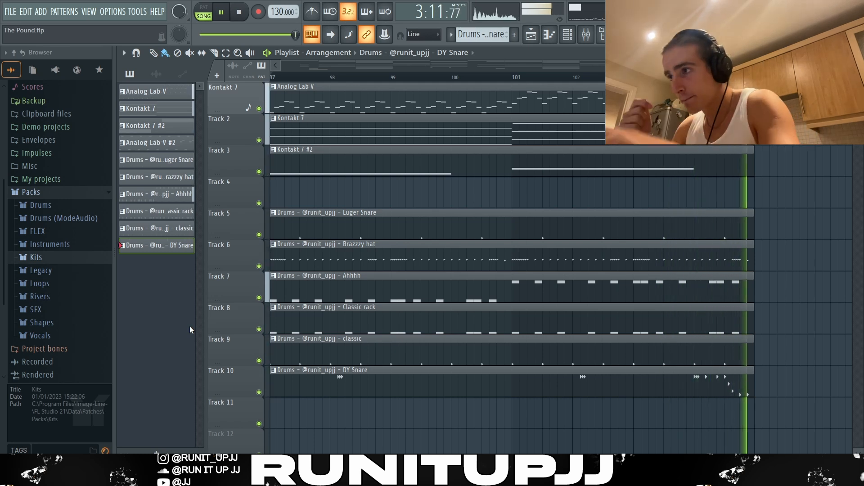
pyautogui.press('space')
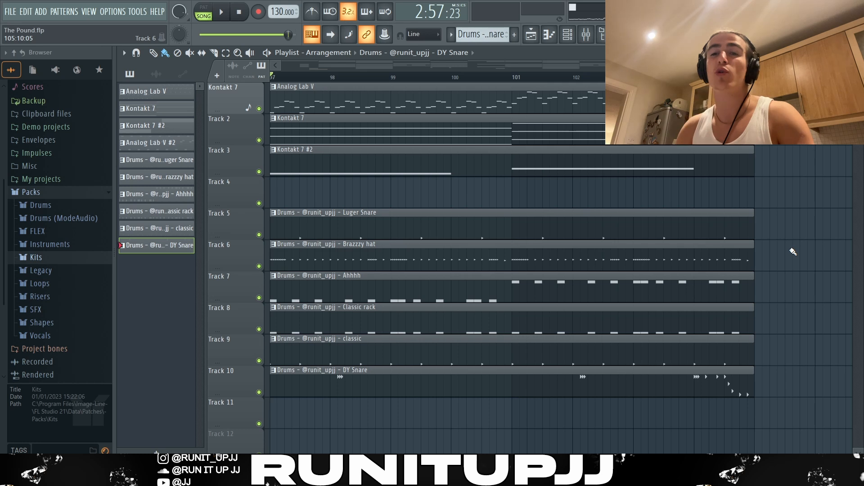
# Review the full arrangement by highlighting the clips of bars 1–8, then bars 25–48, and finally bars 49–64
pyautogui.scroll(-6, 838, 393)
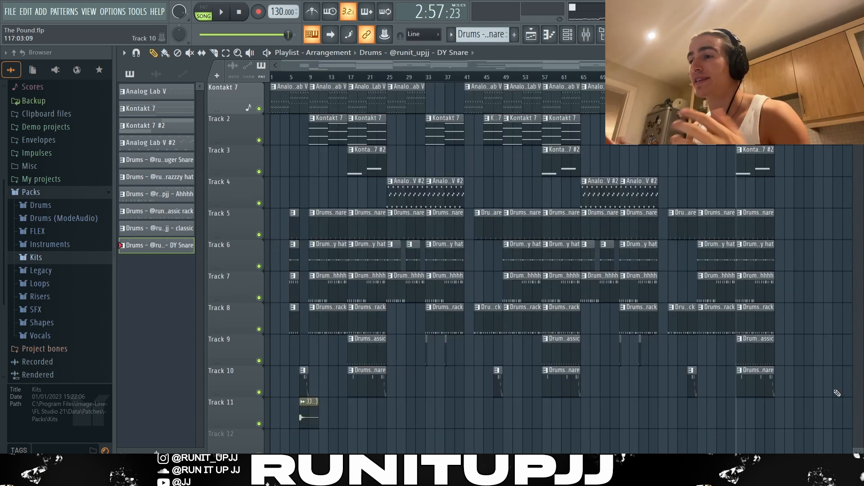
pyautogui.moveTo(310, 396); pyautogui.dragTo(270, 84)
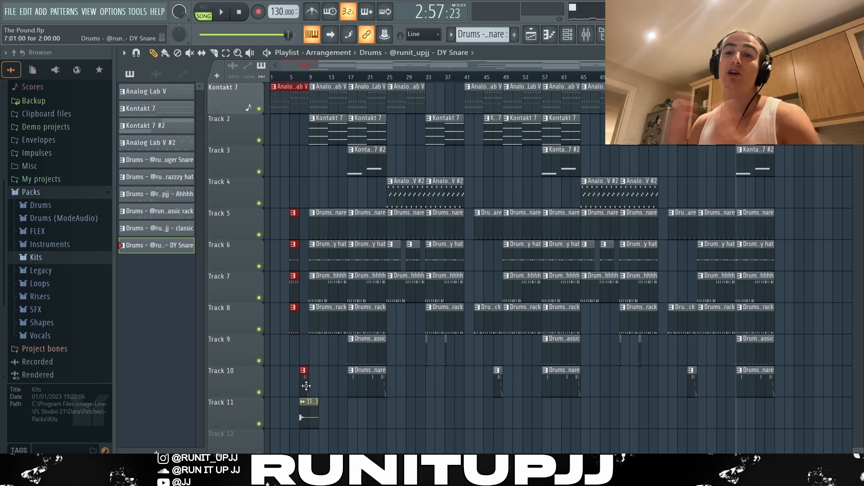
pyautogui.moveTo(306, 386); pyautogui.dragTo(405, 396)
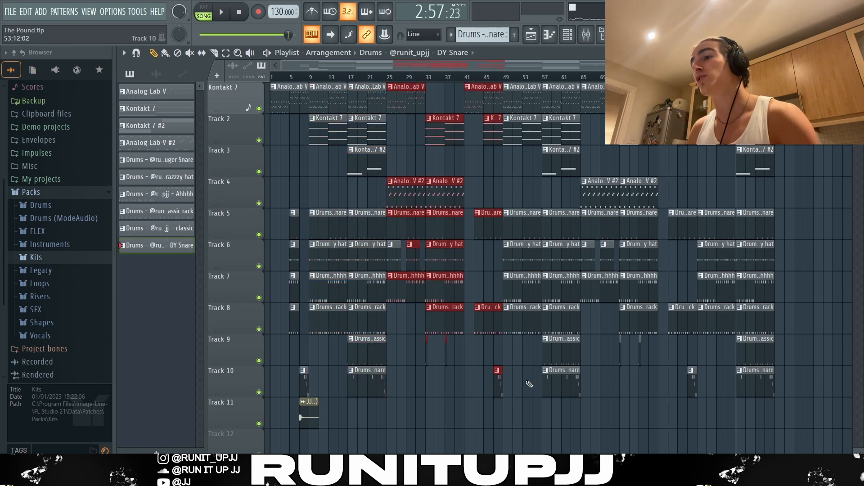
pyautogui.keyDown('ctrl'); pyautogui.click(401, 264); pyautogui.keyUp('ctrl')
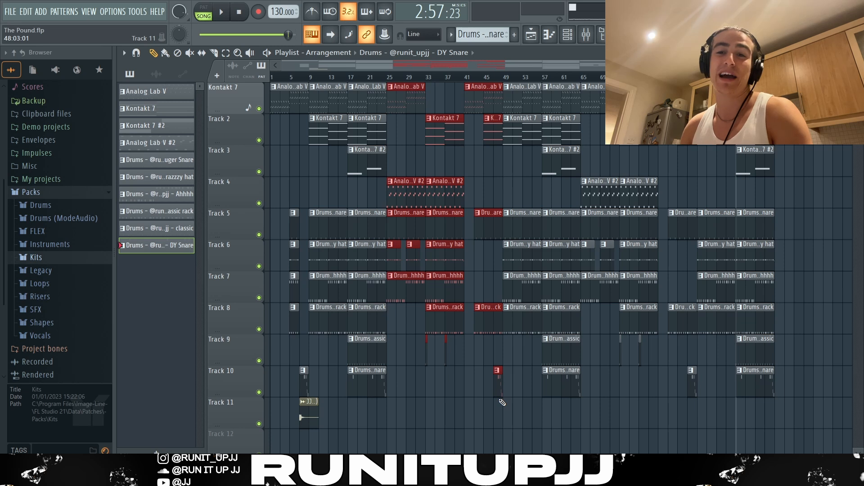
pyautogui.moveTo(502, 402); pyautogui.dragTo(580, 83)
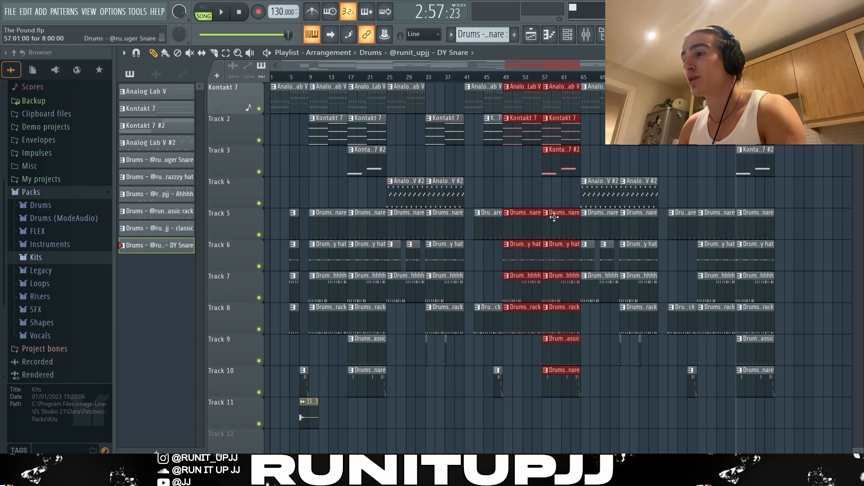